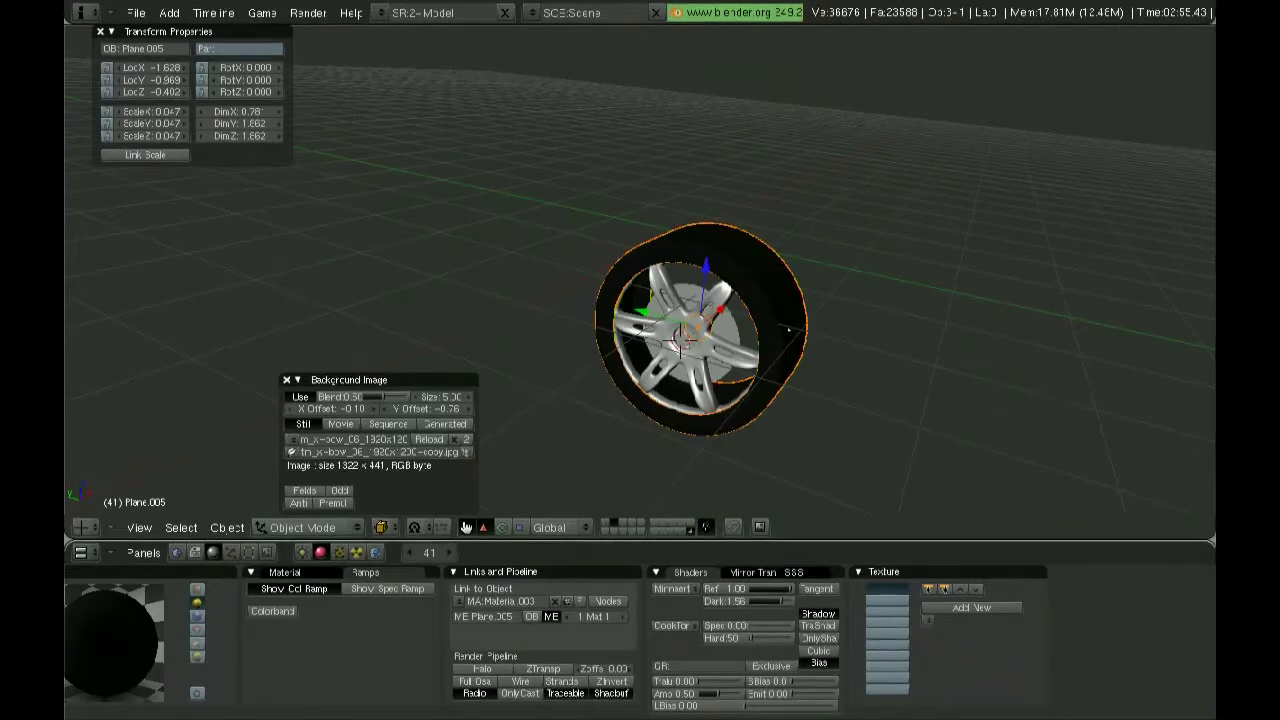
Orbit the 3D view to see the dark wheel (Plane.005) side-on.
mouse_move(788, 328)
middle_down()
mouse_move(585, 390)
mouse_move(487, 370)
middle_up()
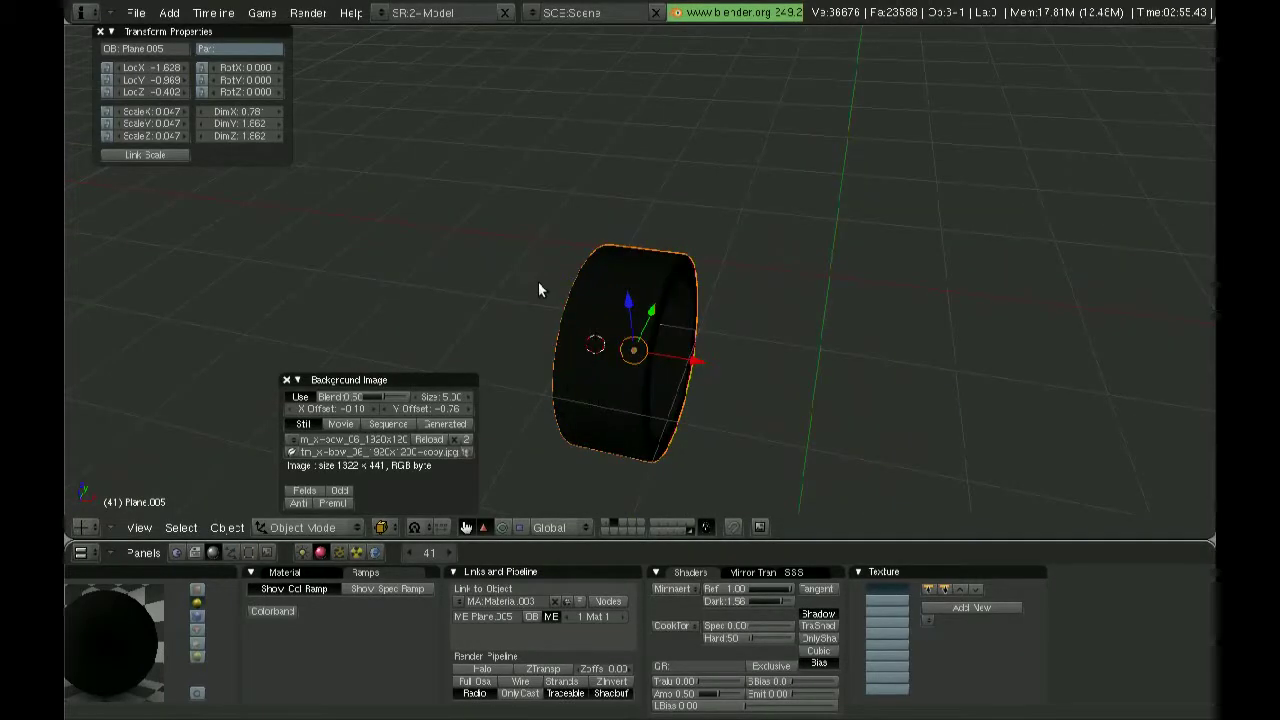
key(F12)
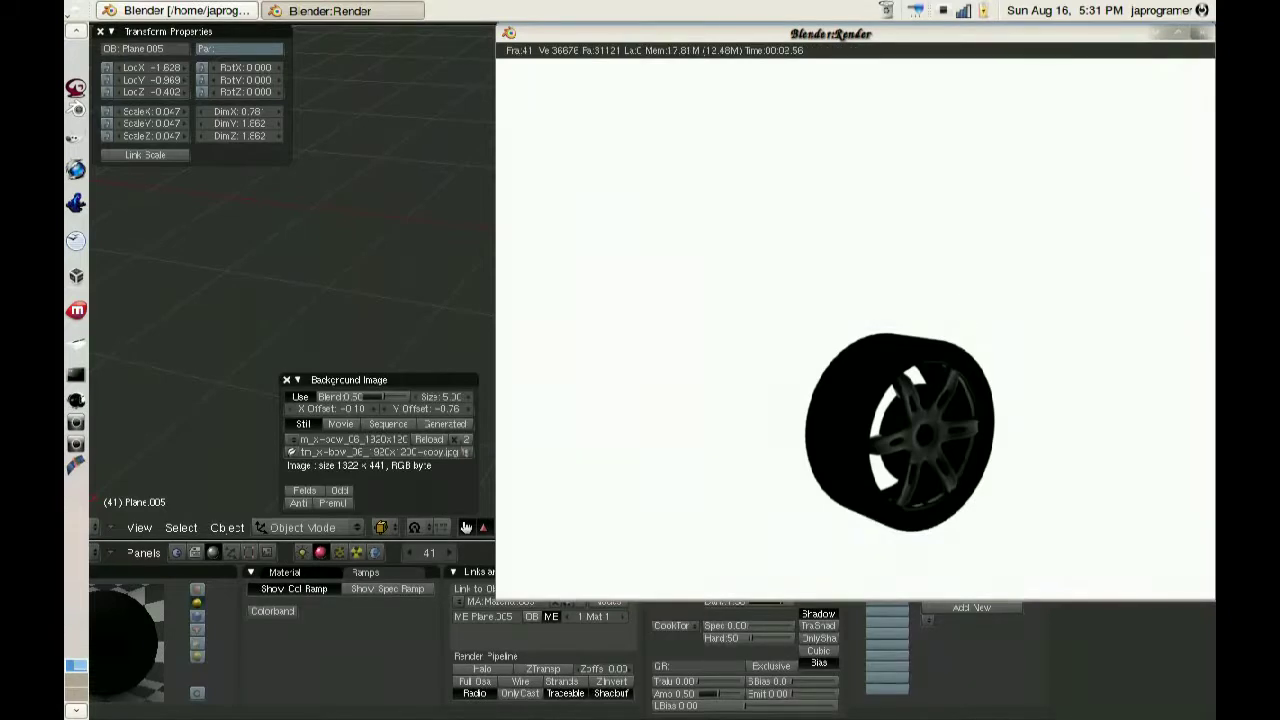
click(1205, 35)
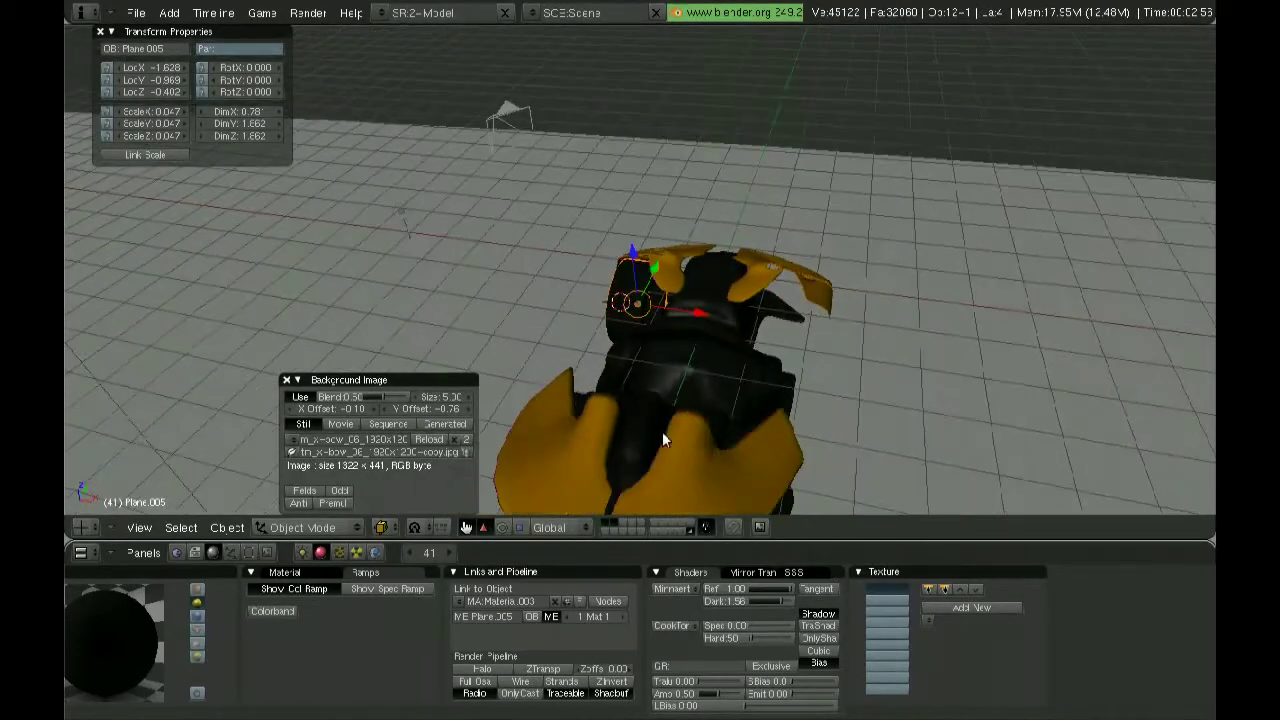
Orbit and zoom around the car through the camera view, then select the car body.
middle_drag(662, 431, 505, 354)
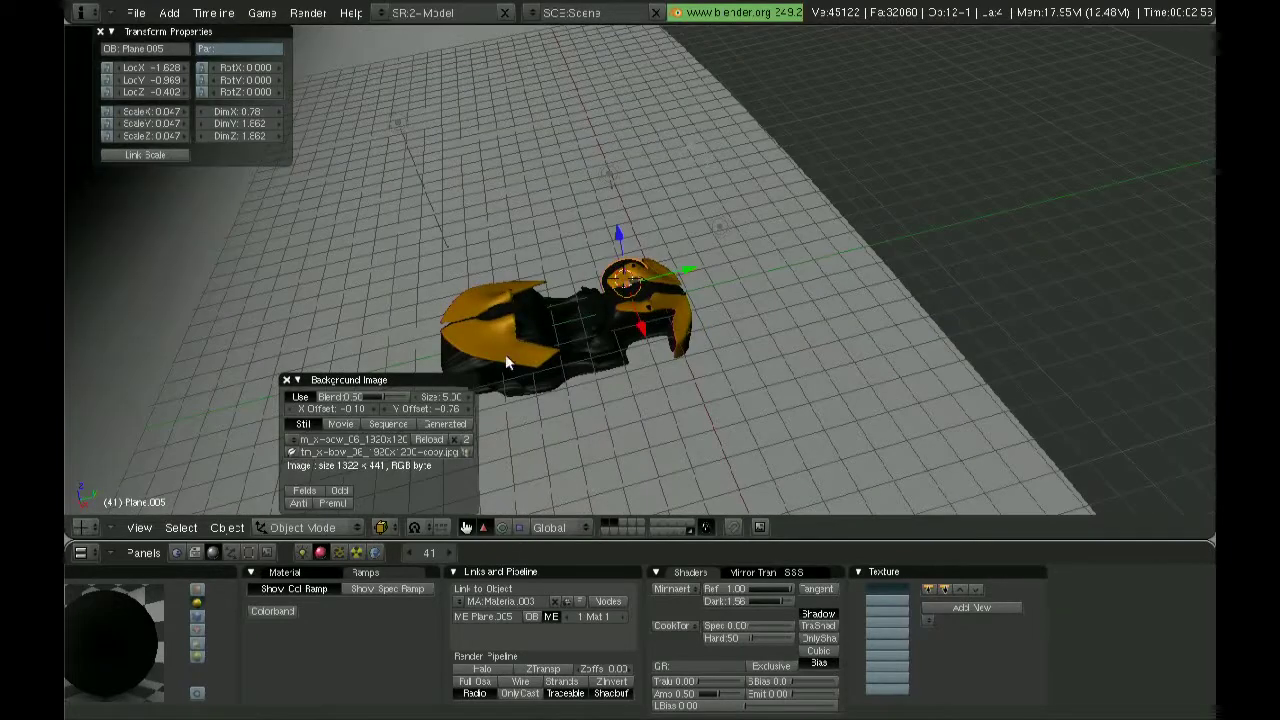
key(KP_0)
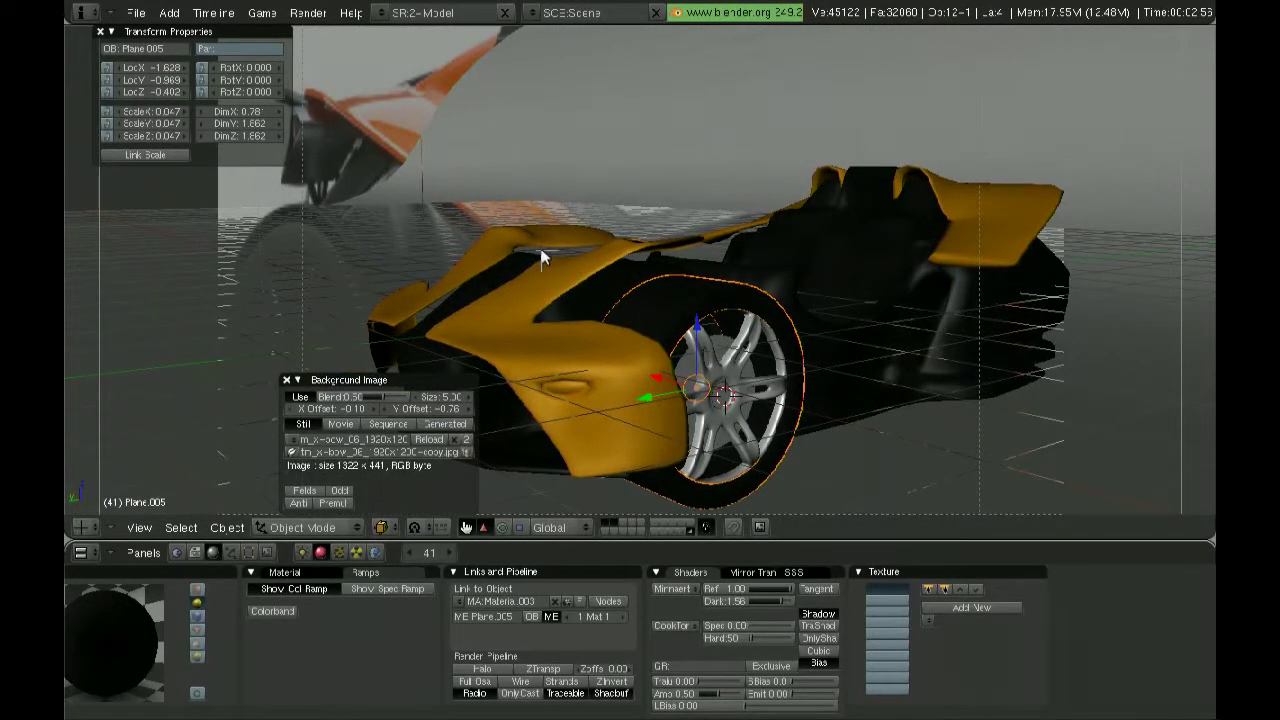
key(b)
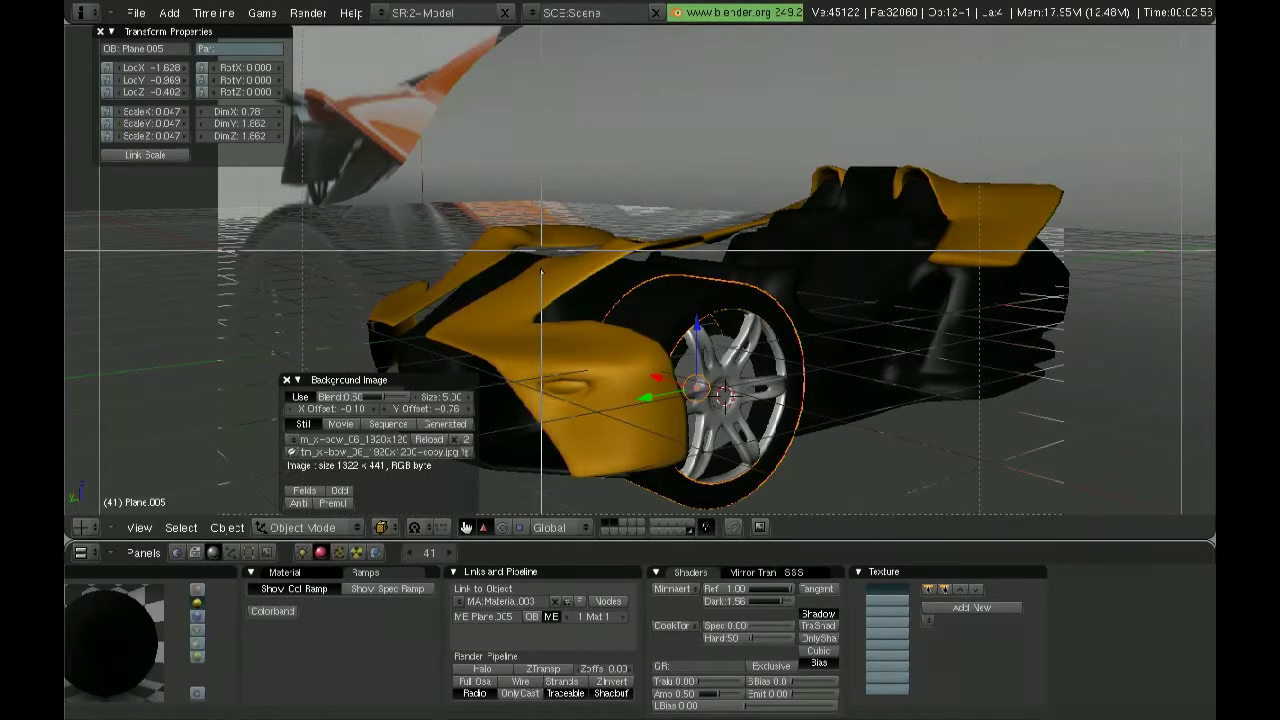
key(Escape)
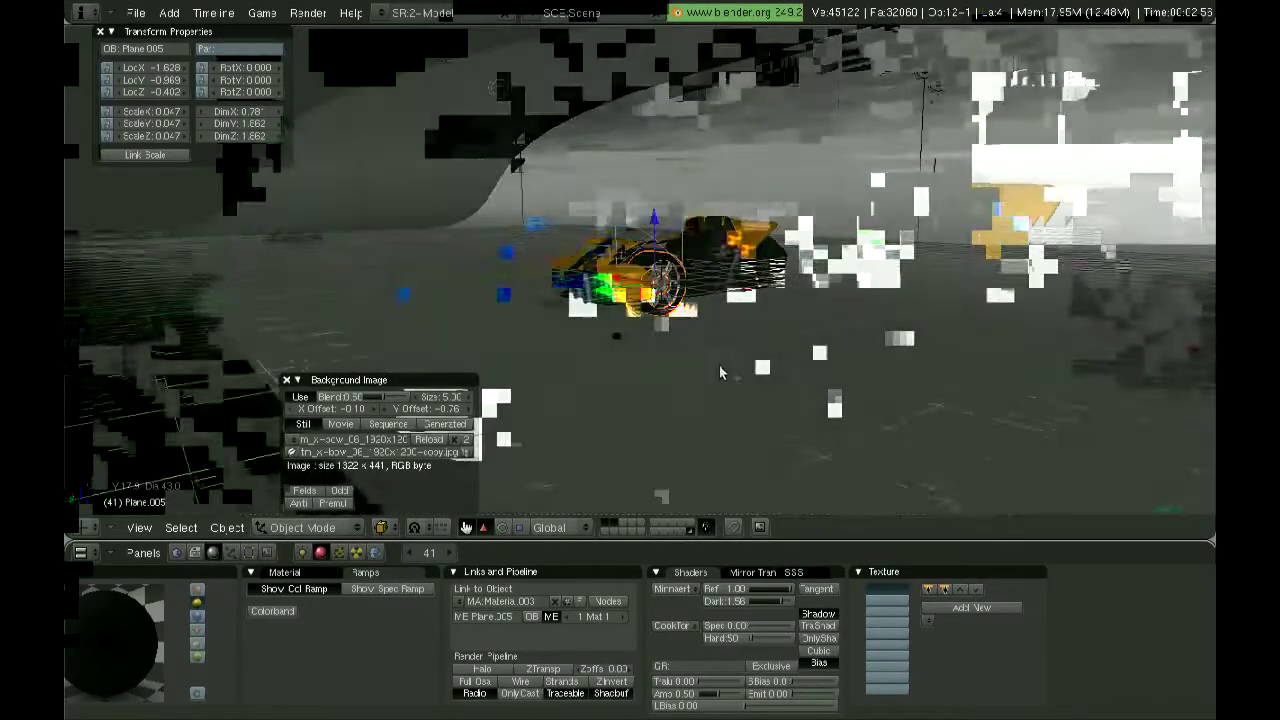
mouse_move(719, 365)
middle_down()
mouse_move(547, 195)
mouse_move(483, 352)
middle_up()
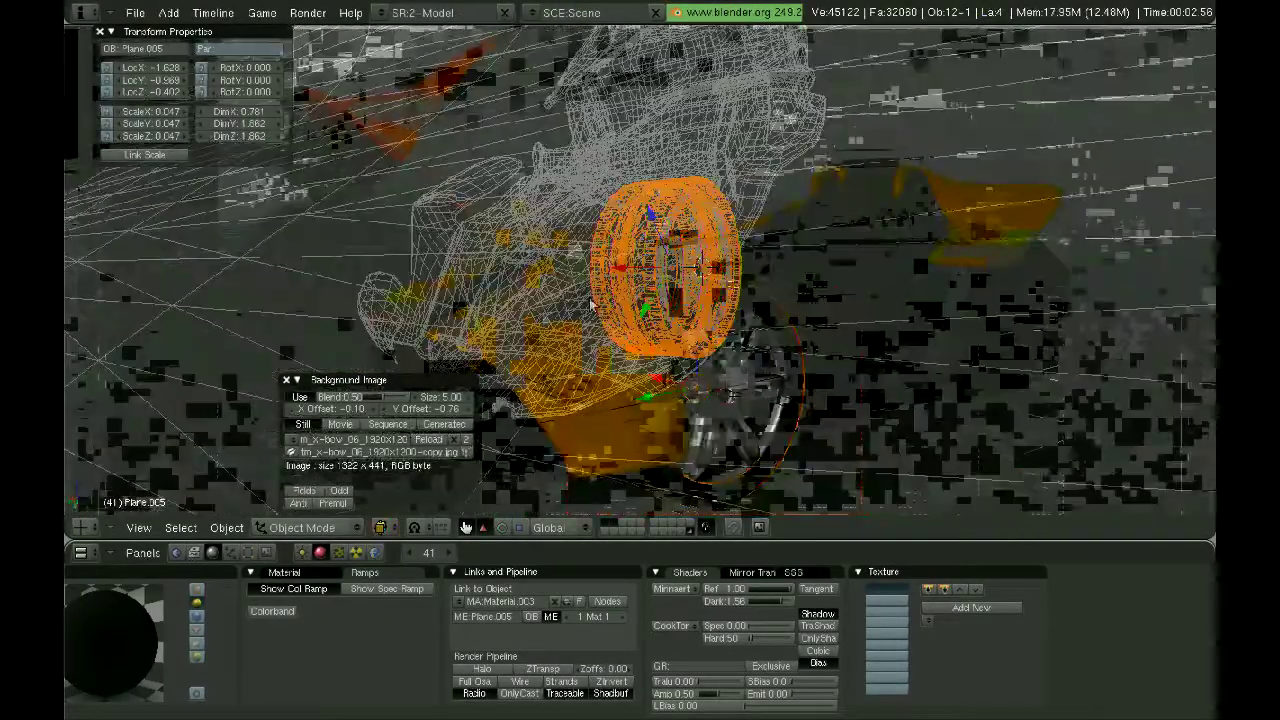
scroll(483, 352, down, 5)
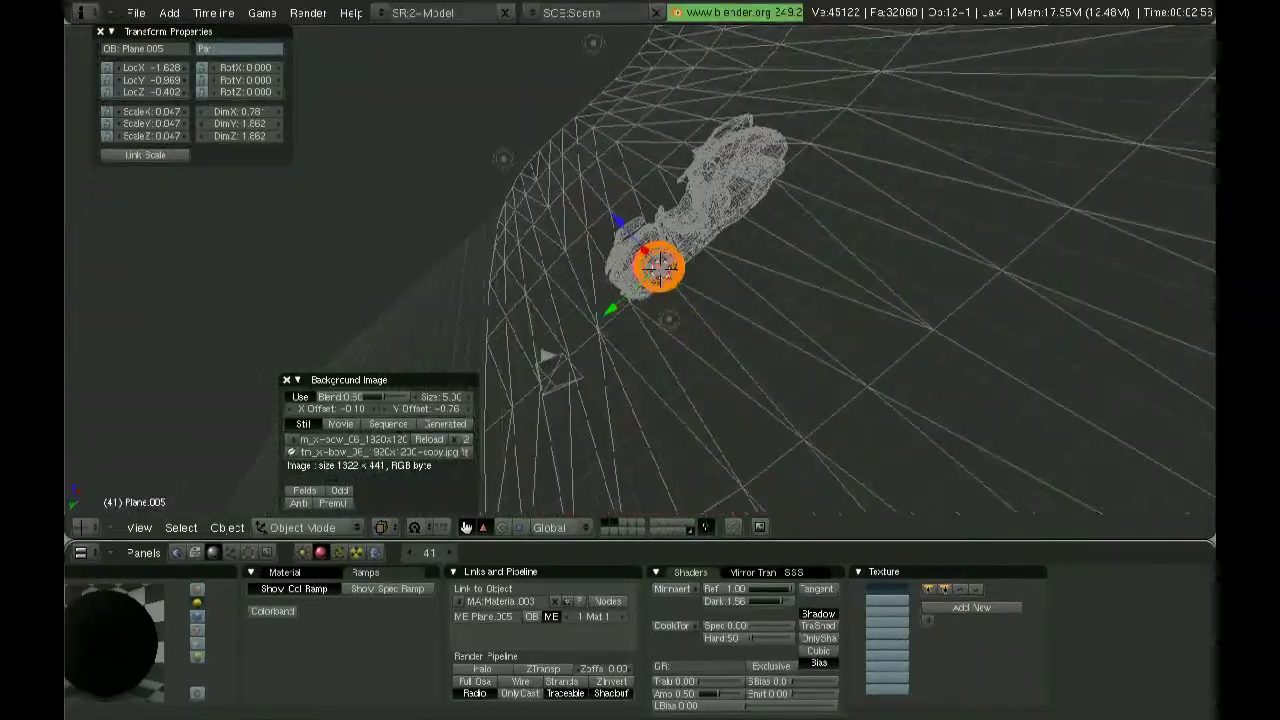
mouse_move(483, 352)
middle_down()
mouse_move(620, 413)
mouse_move(673, 330)
mouse_move(497, 375)
mouse_move(430, 317)
mouse_move(361, 222)
middle_up()
right_click(678, 328)
Select the ground plane Plane_Material and set its draw type to Bounding Box.
right_click(361, 222)
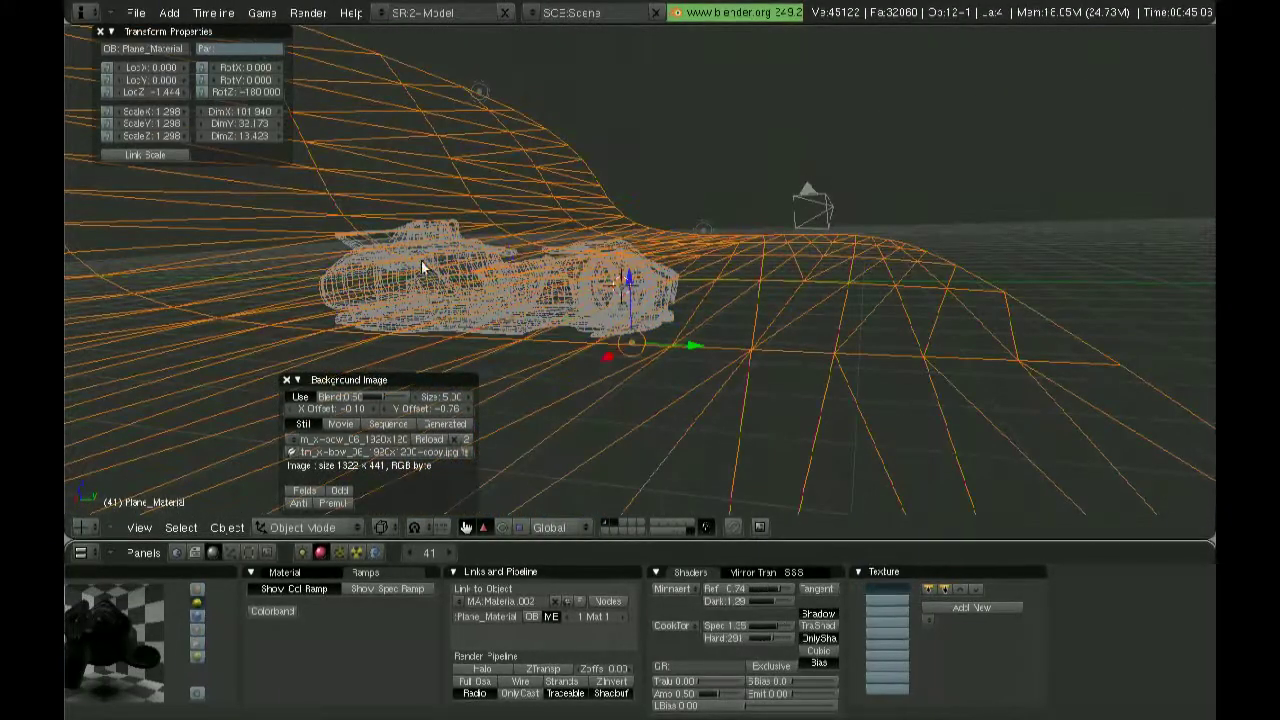
click(384, 527)
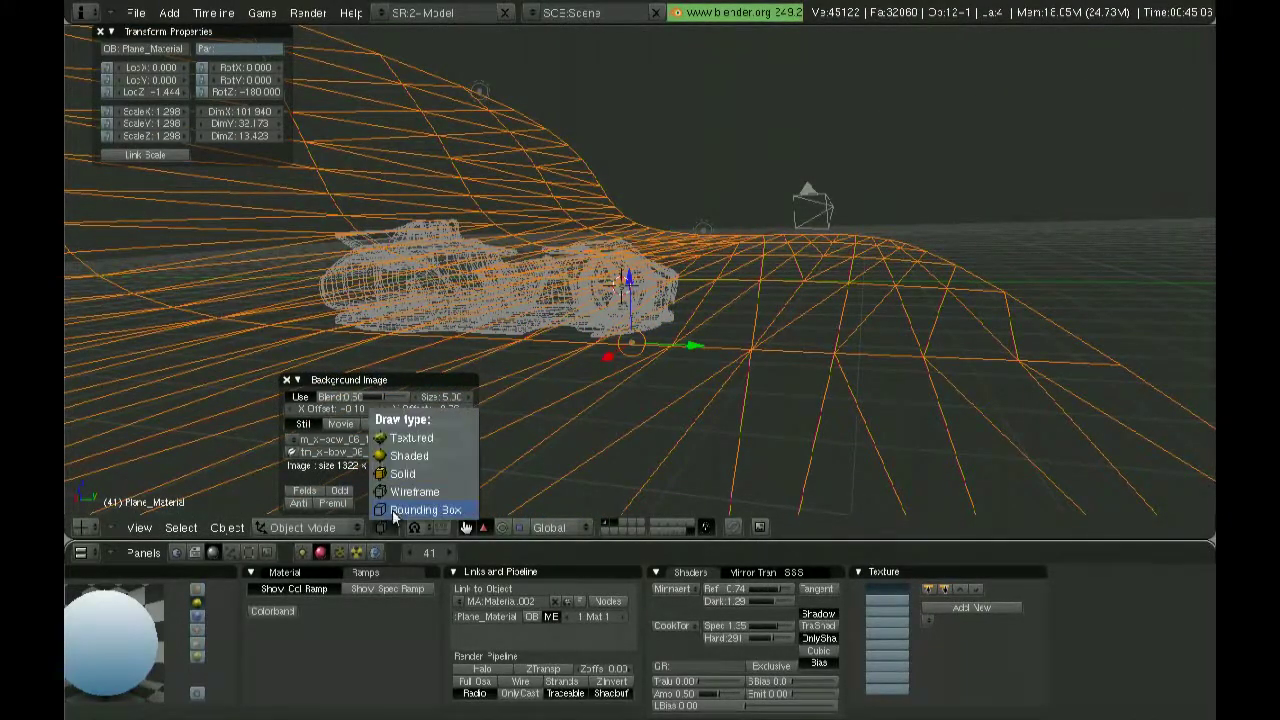
click(392, 510)
mouse_move(524, 463)
middle_down()
mouse_move(749, 337)
mouse_move(263, 294)
mouse_move(614, 320)
mouse_move(680, 297)
mouse_move(811, 289)
mouse_move(757, 310)
mouse_move(831, 313)
mouse_move(794, 333)
middle_up()
scroll(757, 310, up, 2)
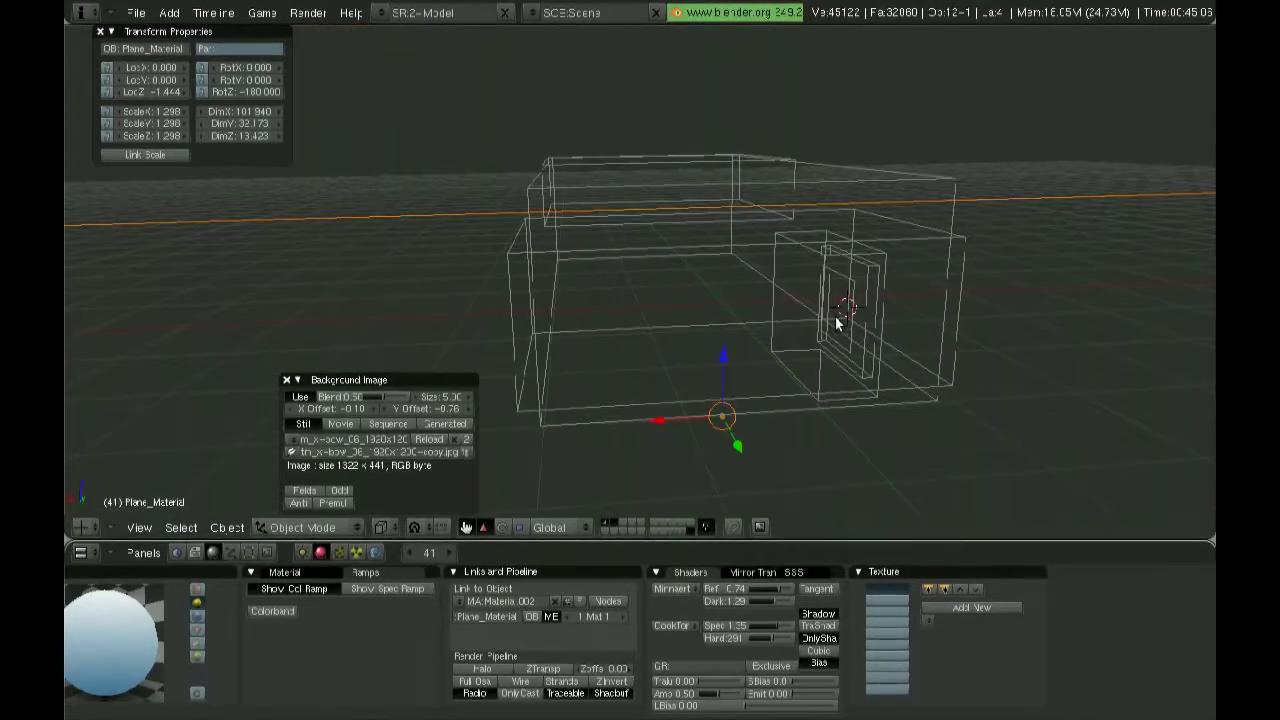
Select the box, the Circle and Plane_Material again, then return to solid shading.
right_click(819, 316)
right_click(845, 310)
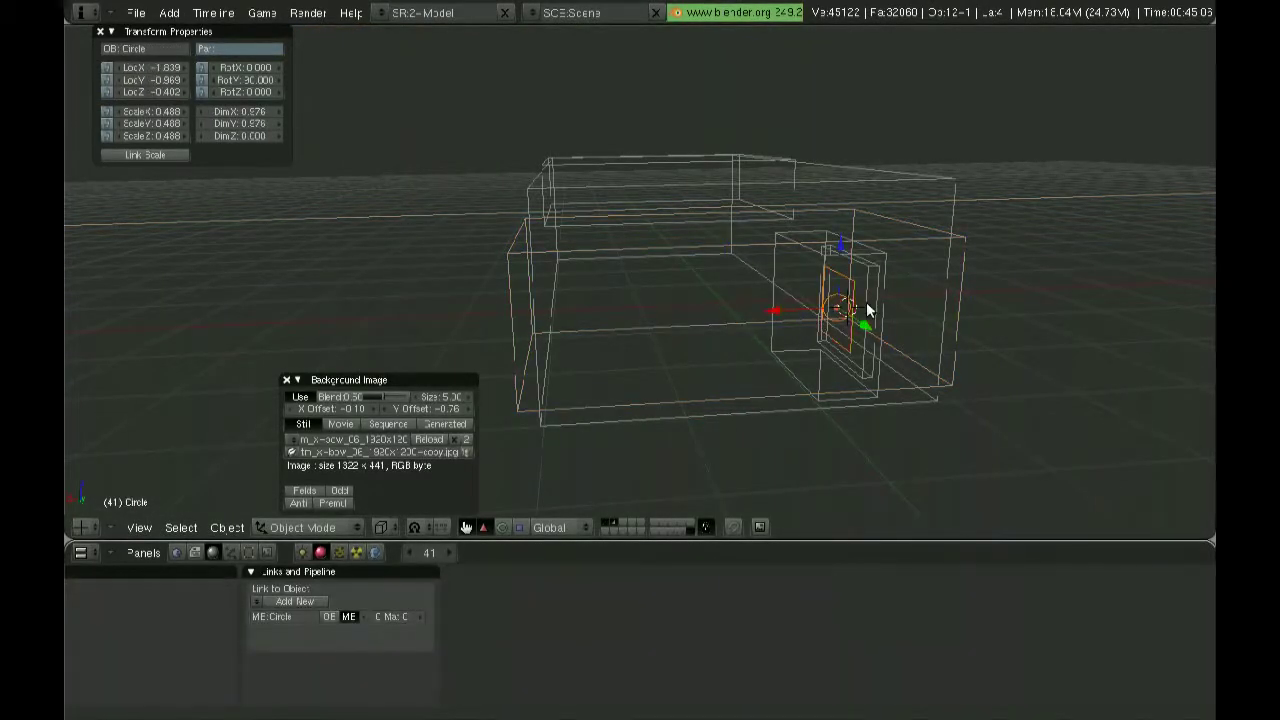
right_click(663, 208)
middle_drag(663, 208, 694, 280)
key(z)
mouse_move(477, 314)
middle_down()
mouse_move(816, 264)
mouse_move(882, 213)
middle_up()
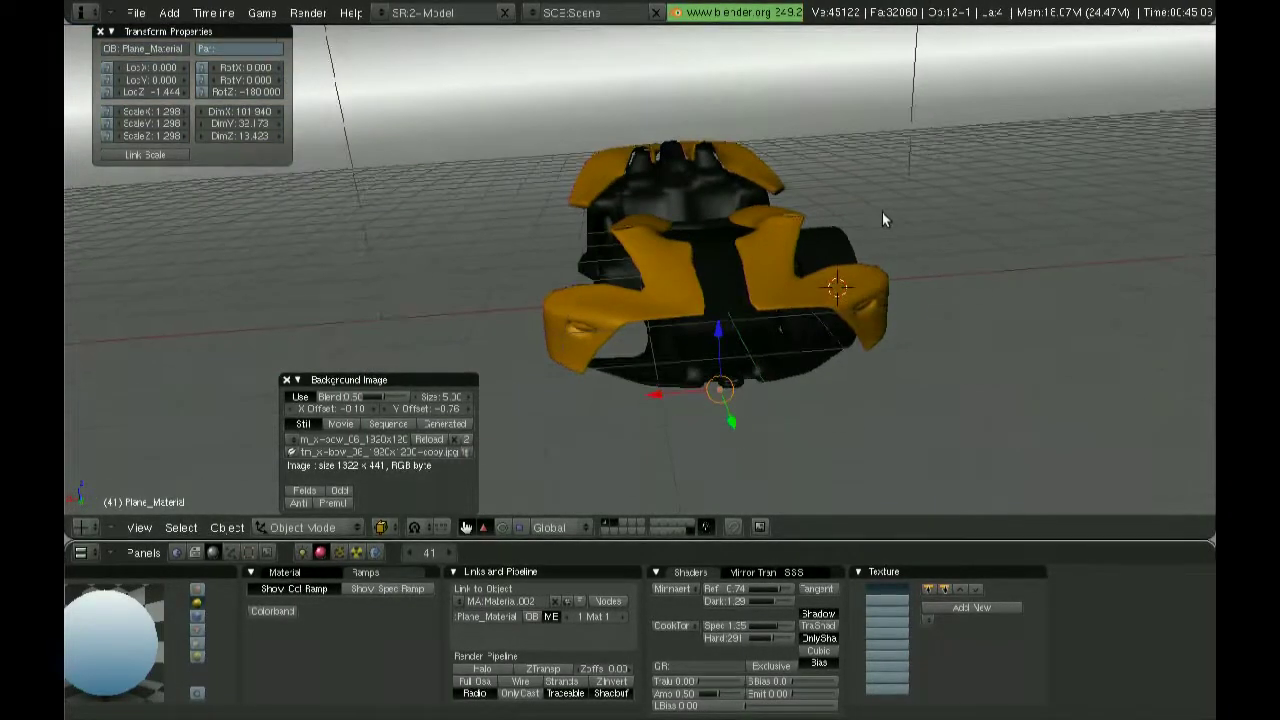
Render the scene once and close the empty render window.
scroll(882, 213, down, 2)
click(760, 524)
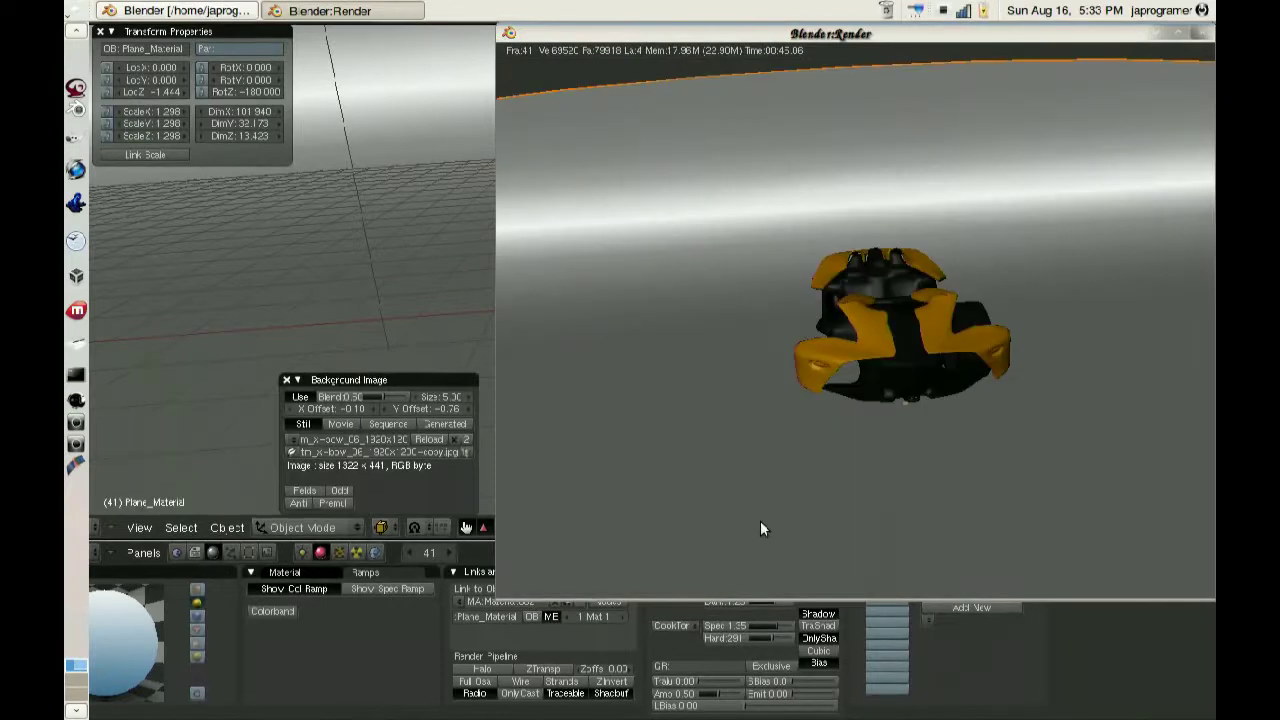
click(1203, 33)
Render the car from the camera view, magnify the wheel and nose, then close the render.
middle_drag(795, 292, 605, 440)
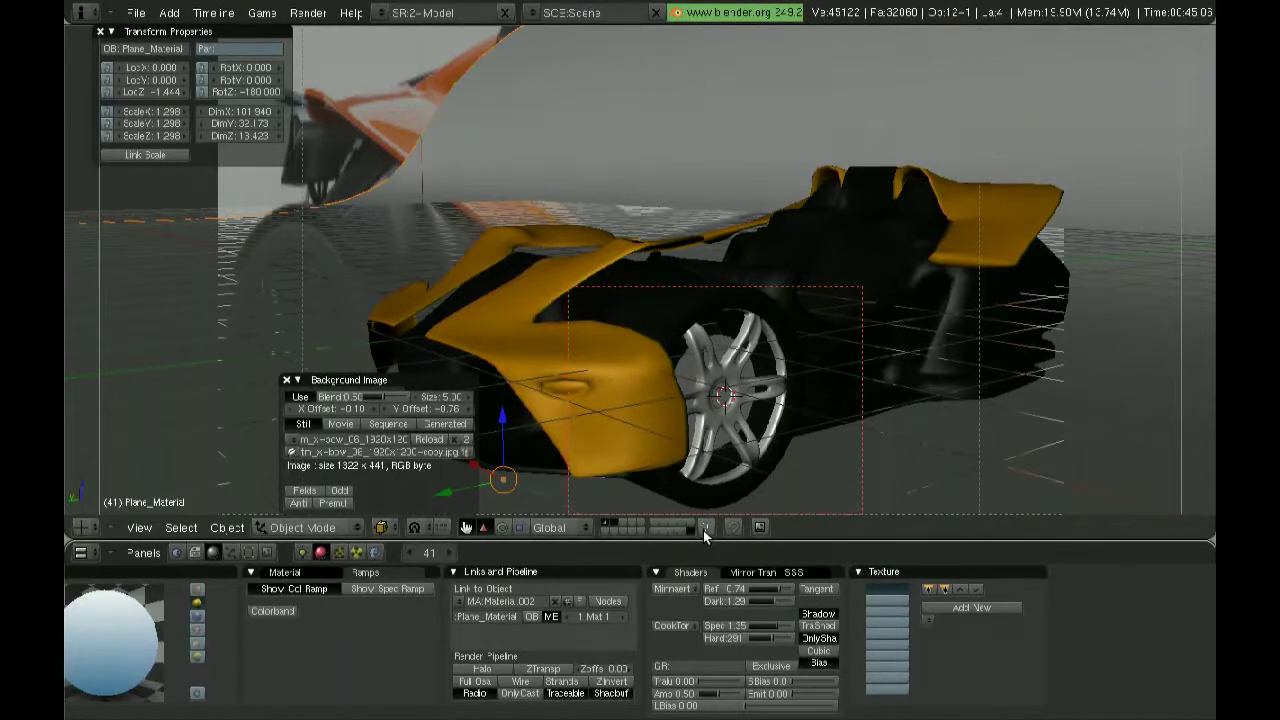
click(758, 528)
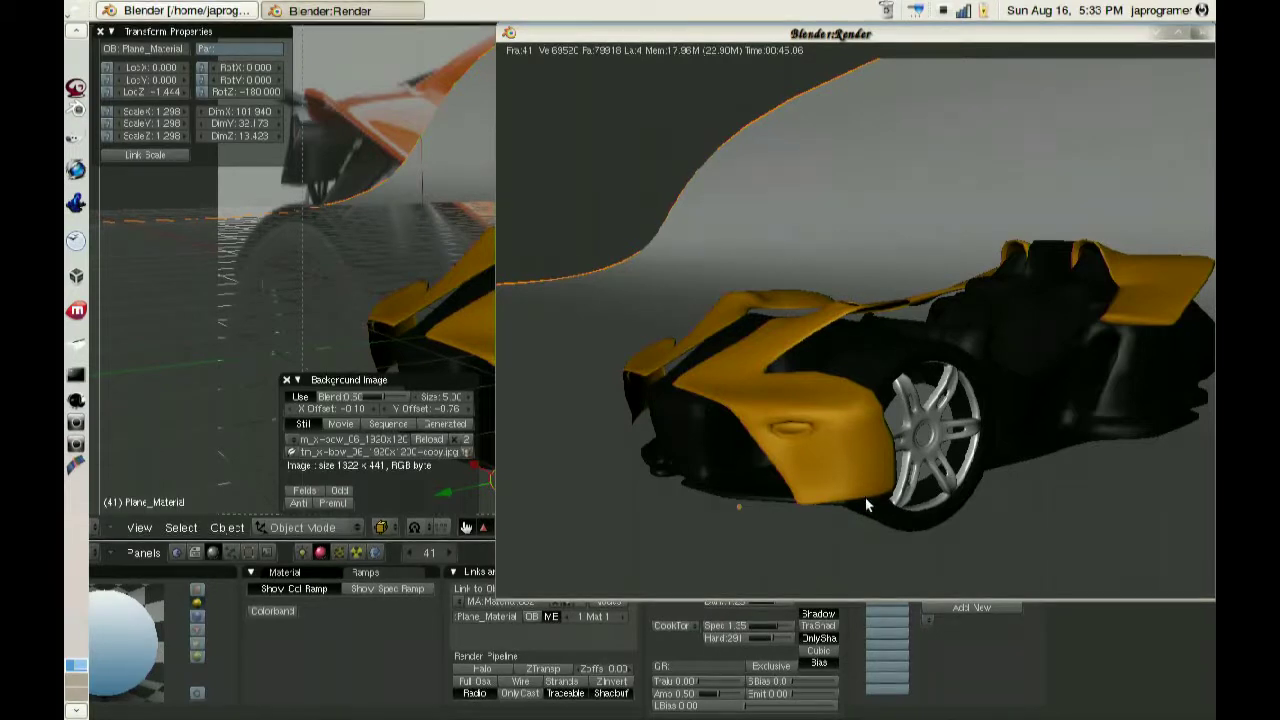
key(z)
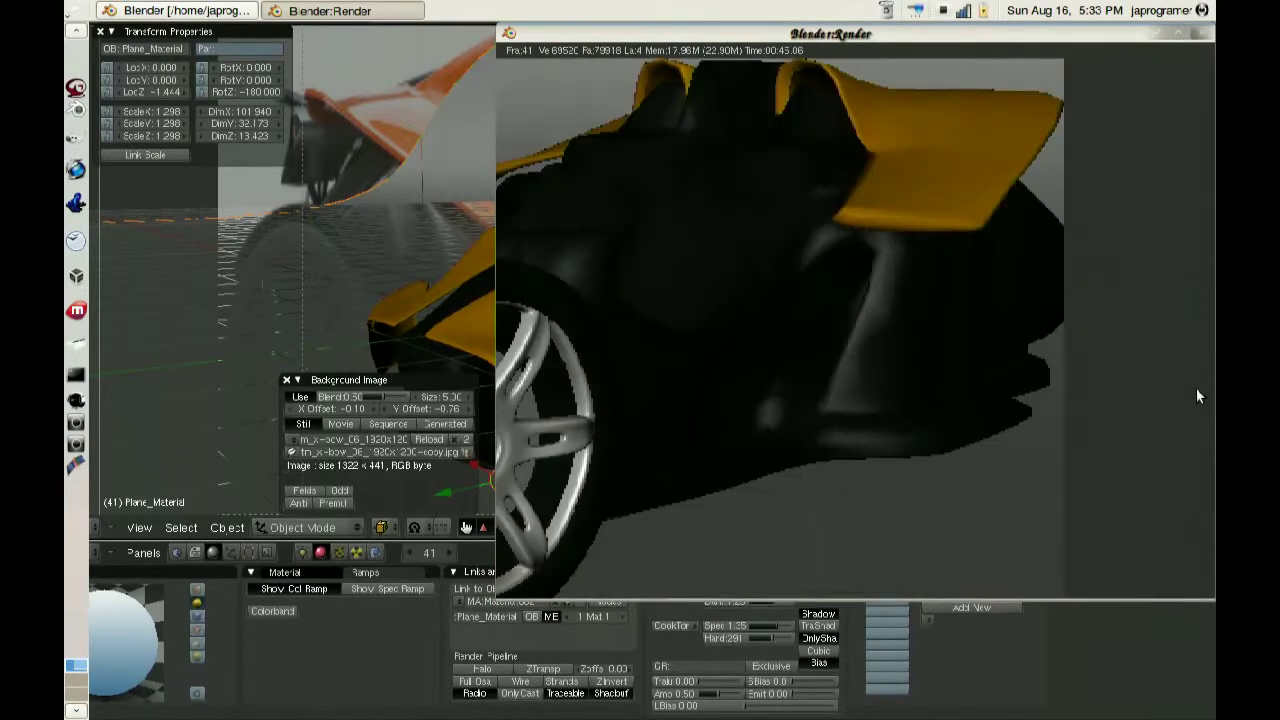
key(z)
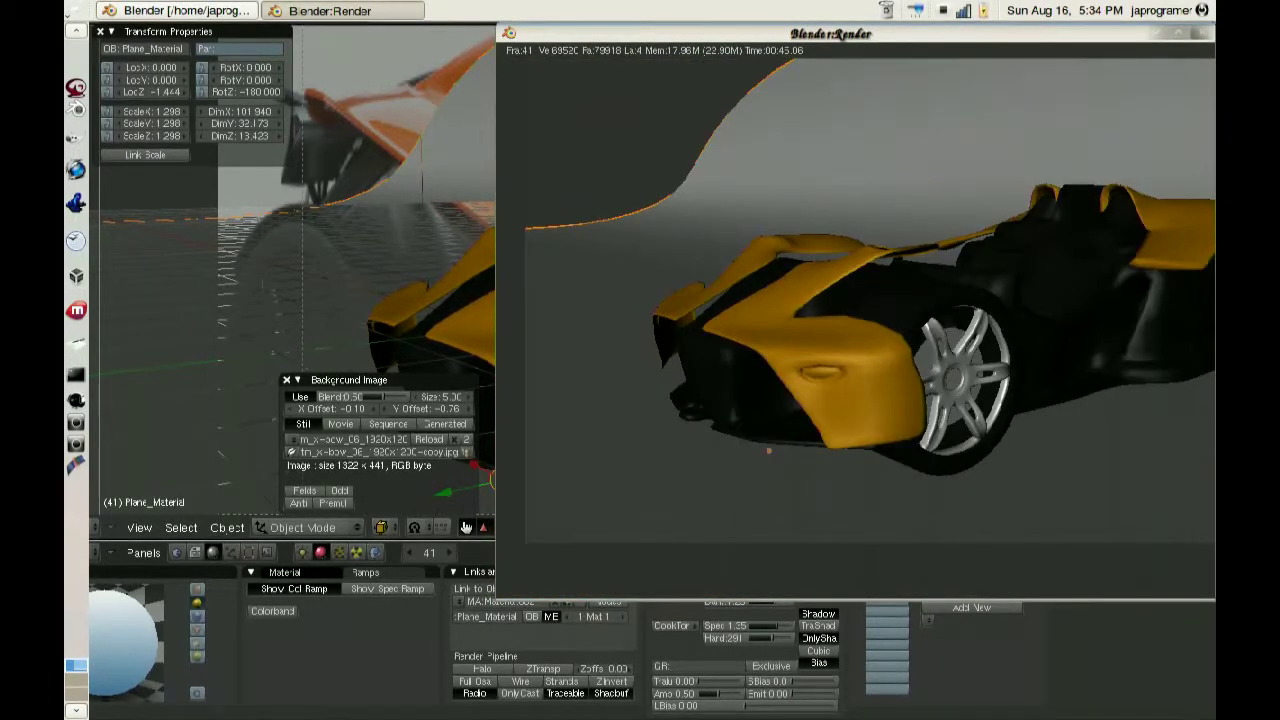
click(1204, 33)
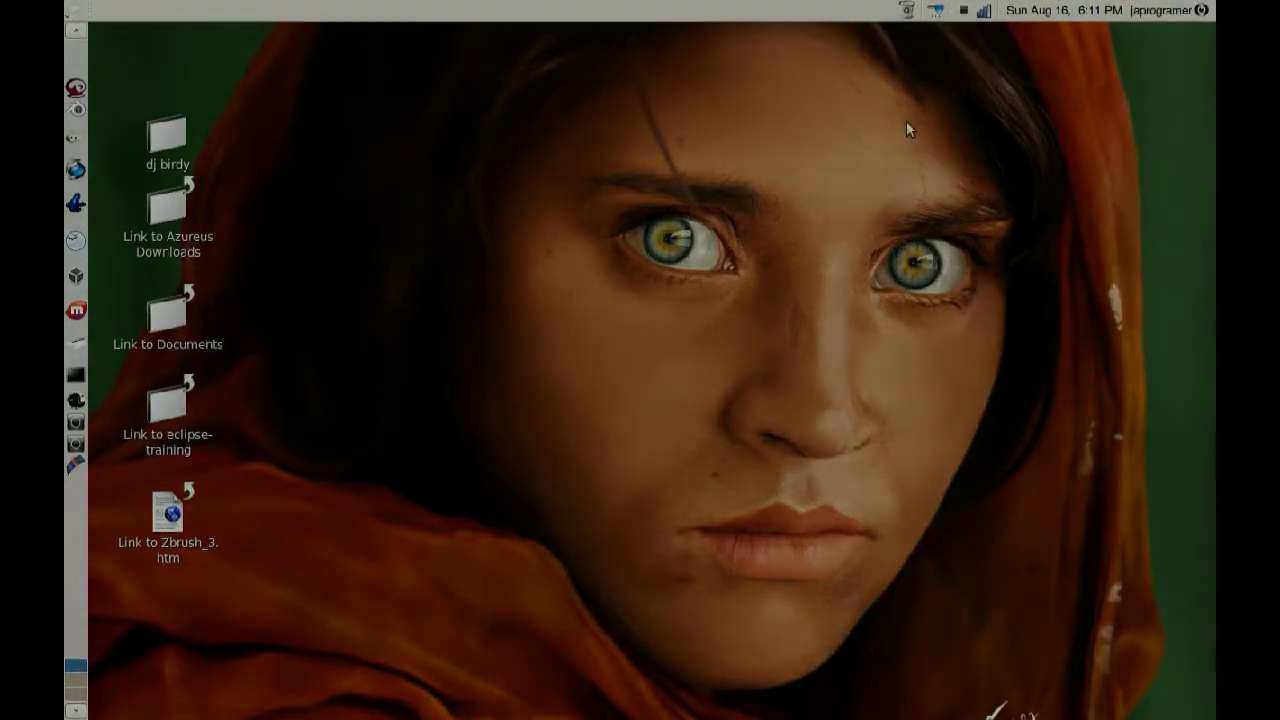
Show the small-parts layer and move the two body parts to another layer.
drag(906, 122, 954, 183)
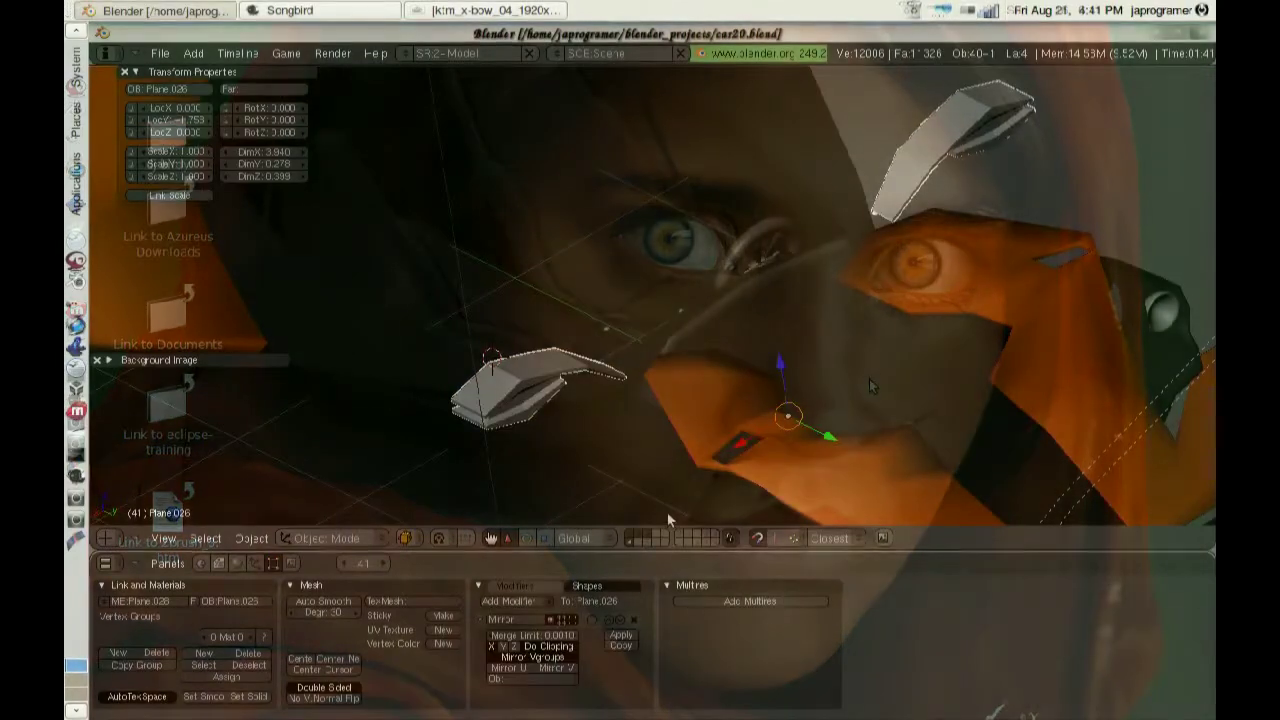
click(629, 541)
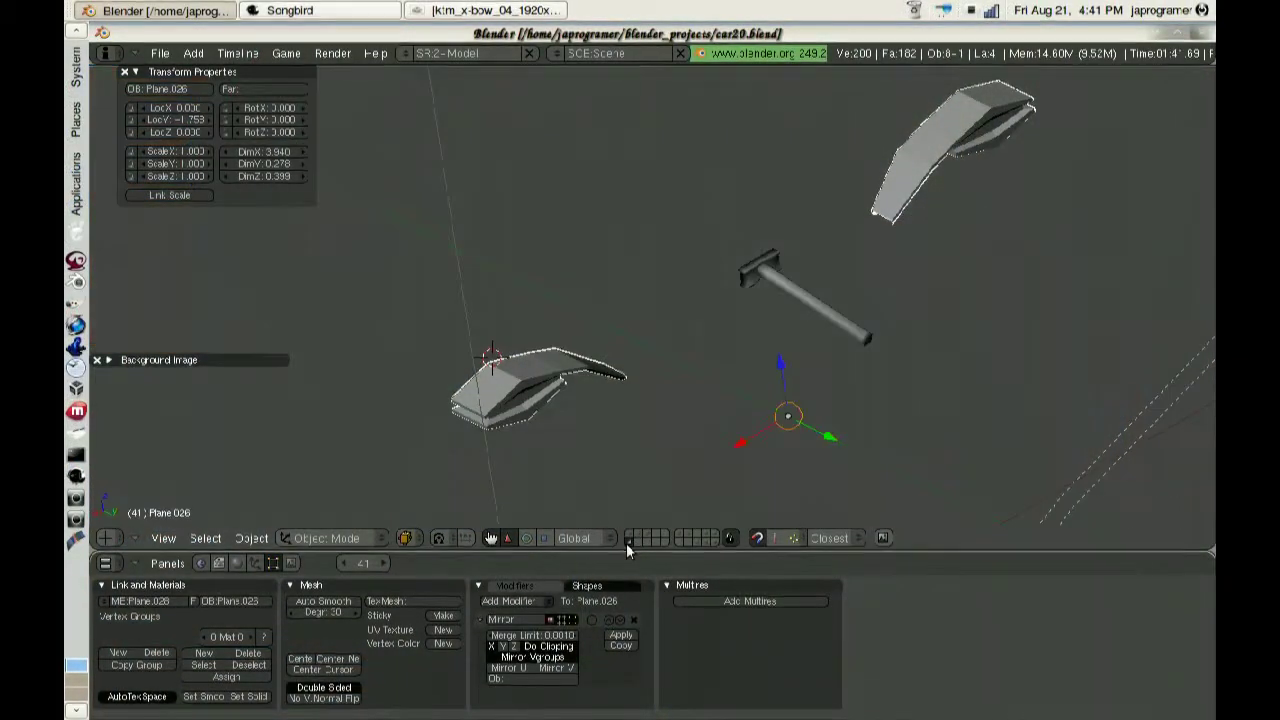
key(m)
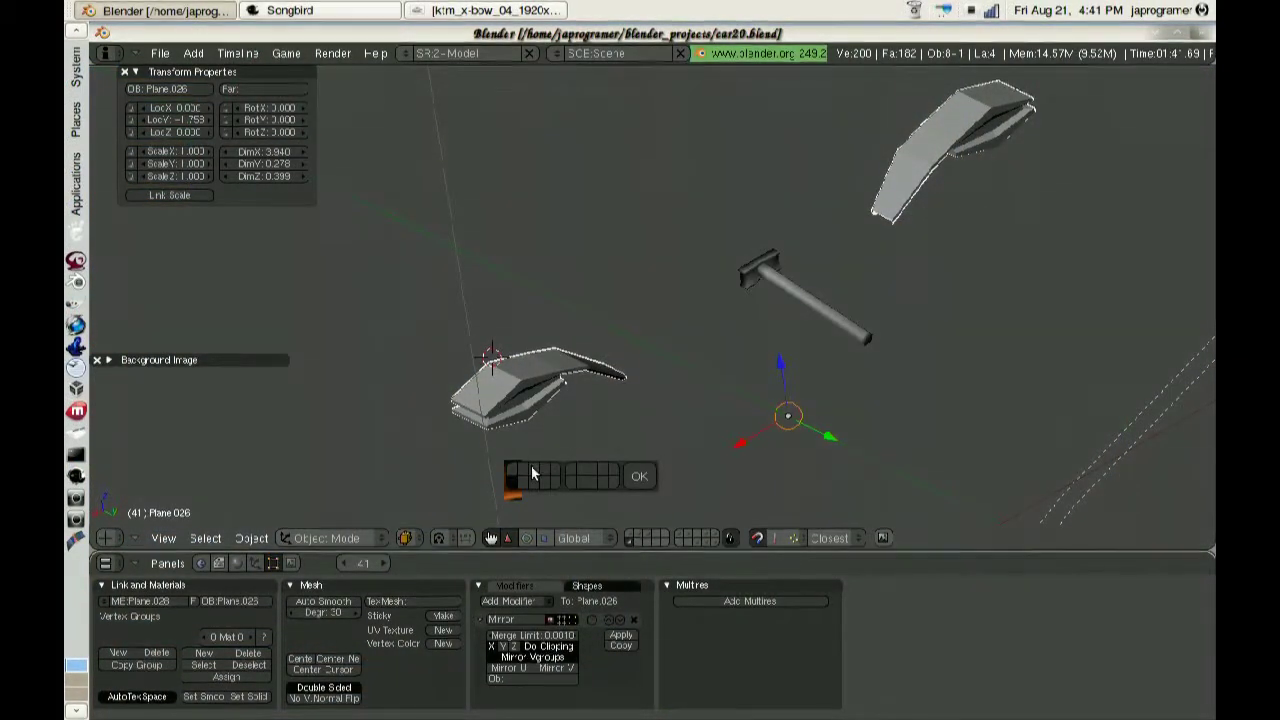
click(639, 476)
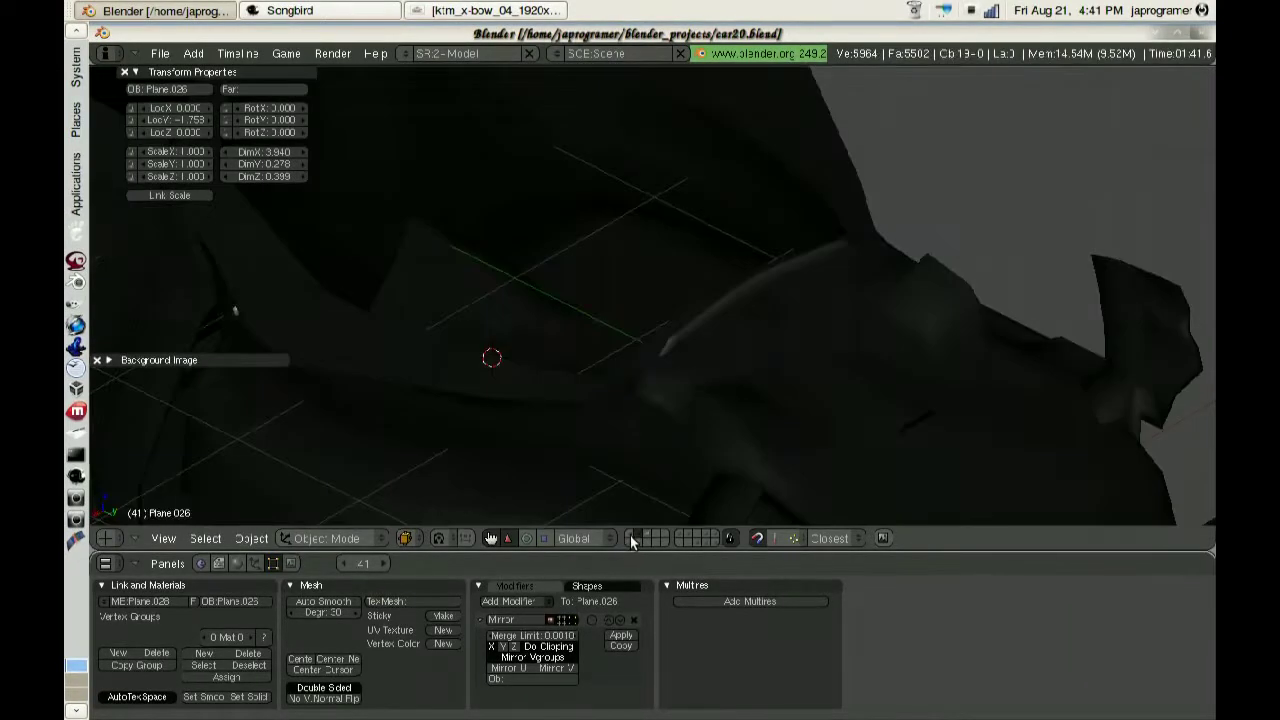
Show the car body's layer and zoom in on the Plane.026 piece from the front.
click(648, 538)
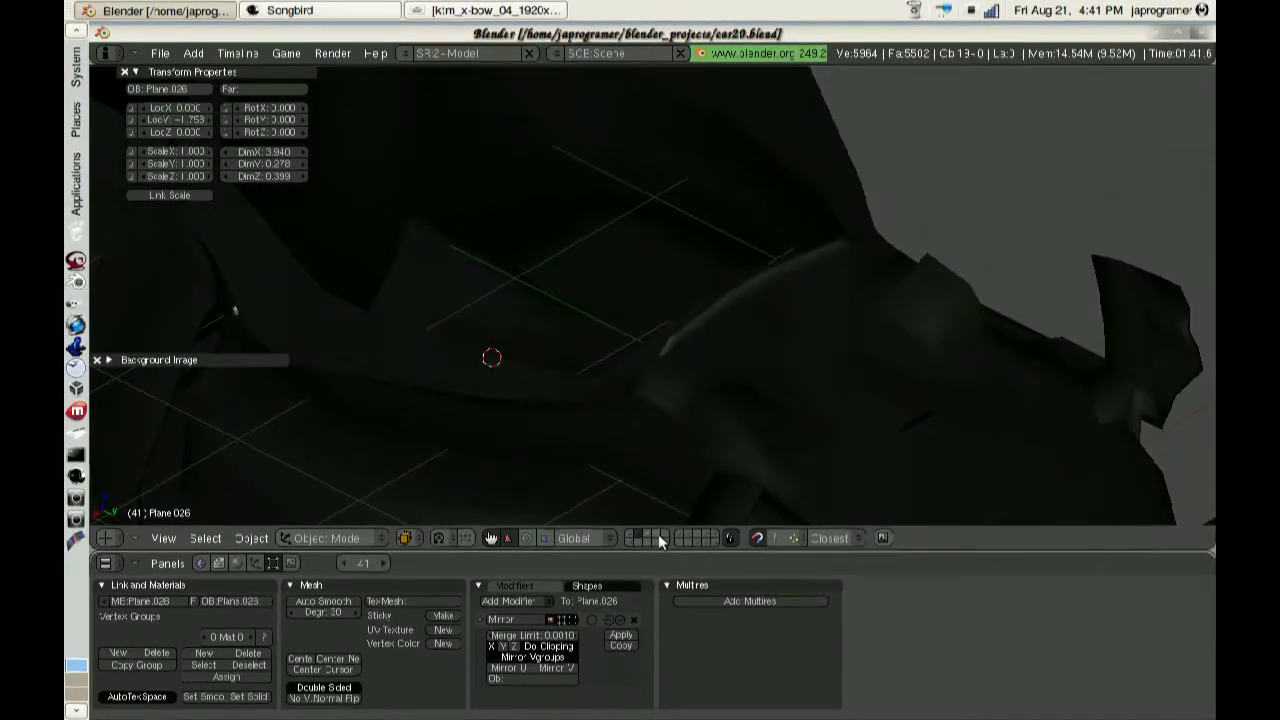
mouse_move(662, 466)
middle_down()
mouse_move(438, 396)
mouse_move(559, 358)
mouse_move(680, 442)
mouse_move(703, 435)
mouse_move(563, 420)
middle_up()
scroll(559, 358, up, 3)
scroll(539, 370, up, 2)
In Edit Mode on Plane.026, move the strip's tip vertex down and to the right.
key(Tab)
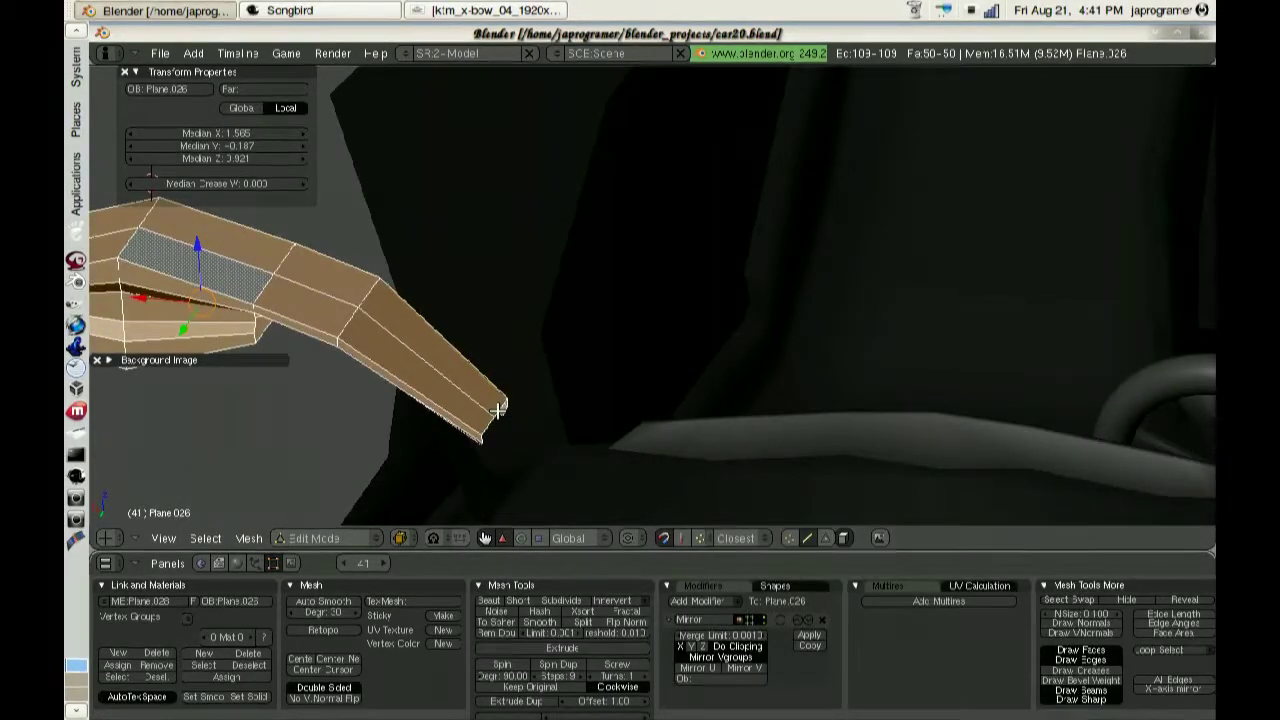
right_click(498, 410)
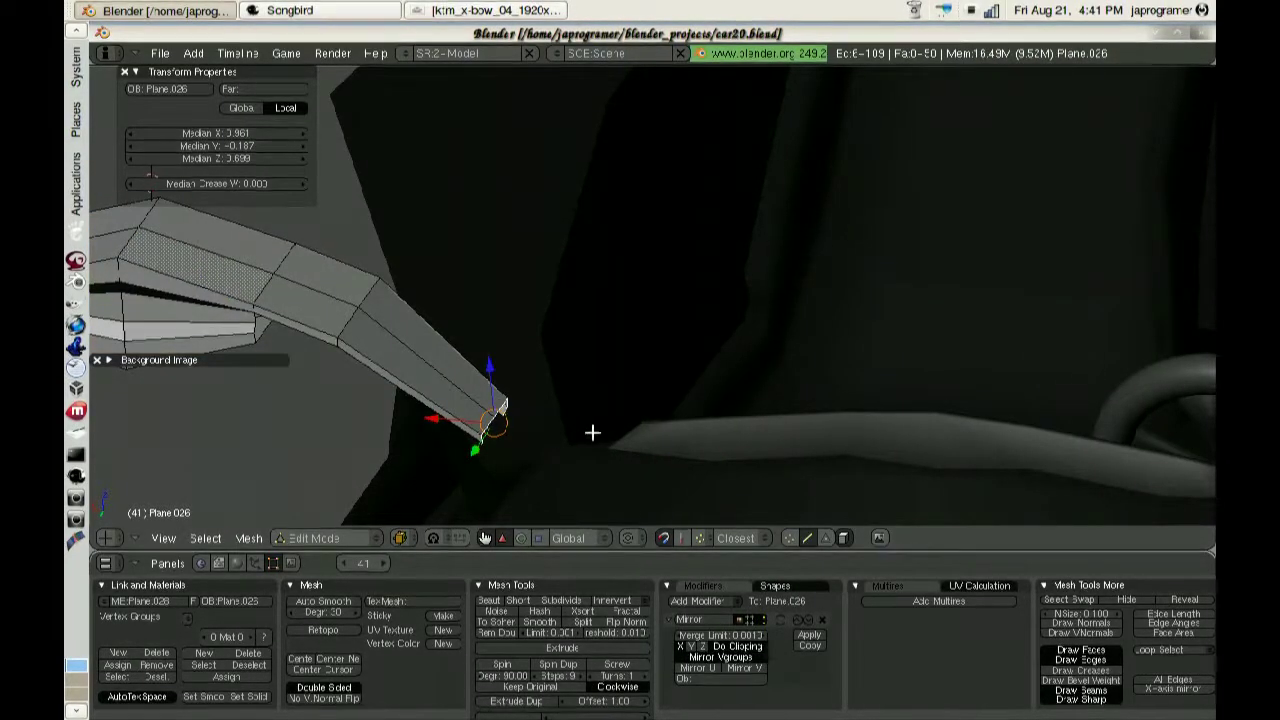
middle_drag(617, 423, 638, 408)
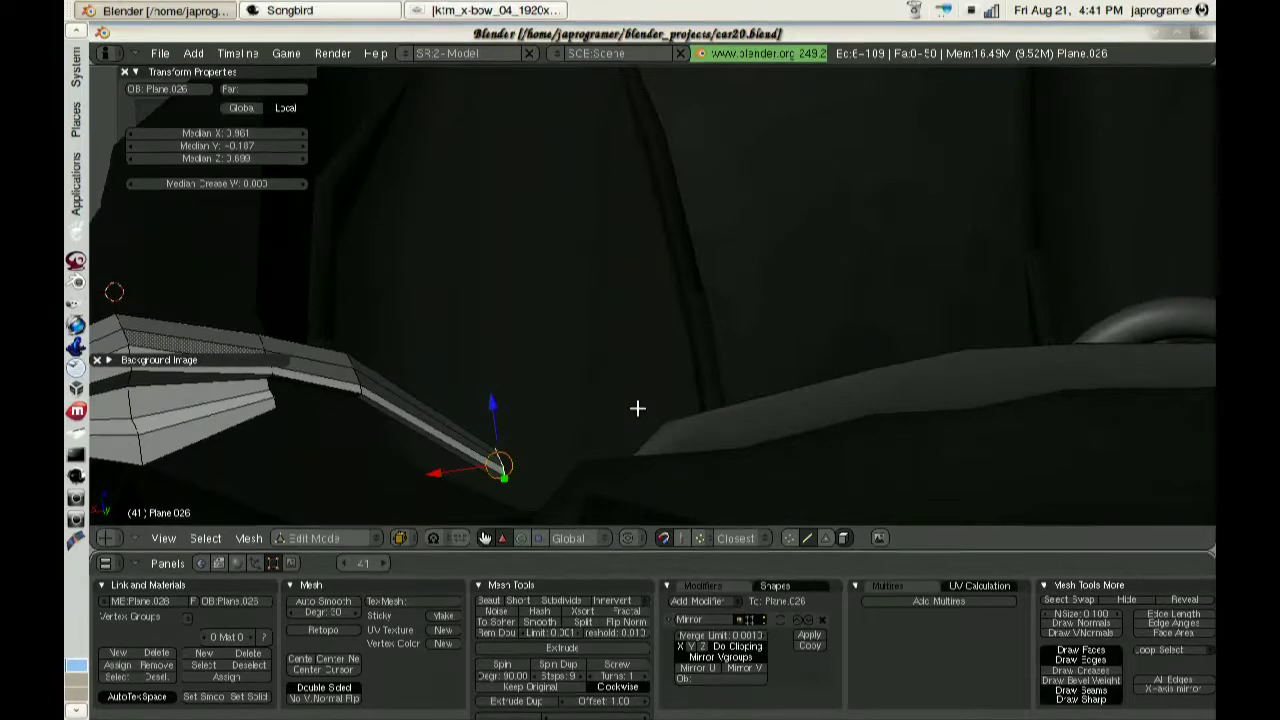
key(g)
click(553, 444)
key(g)
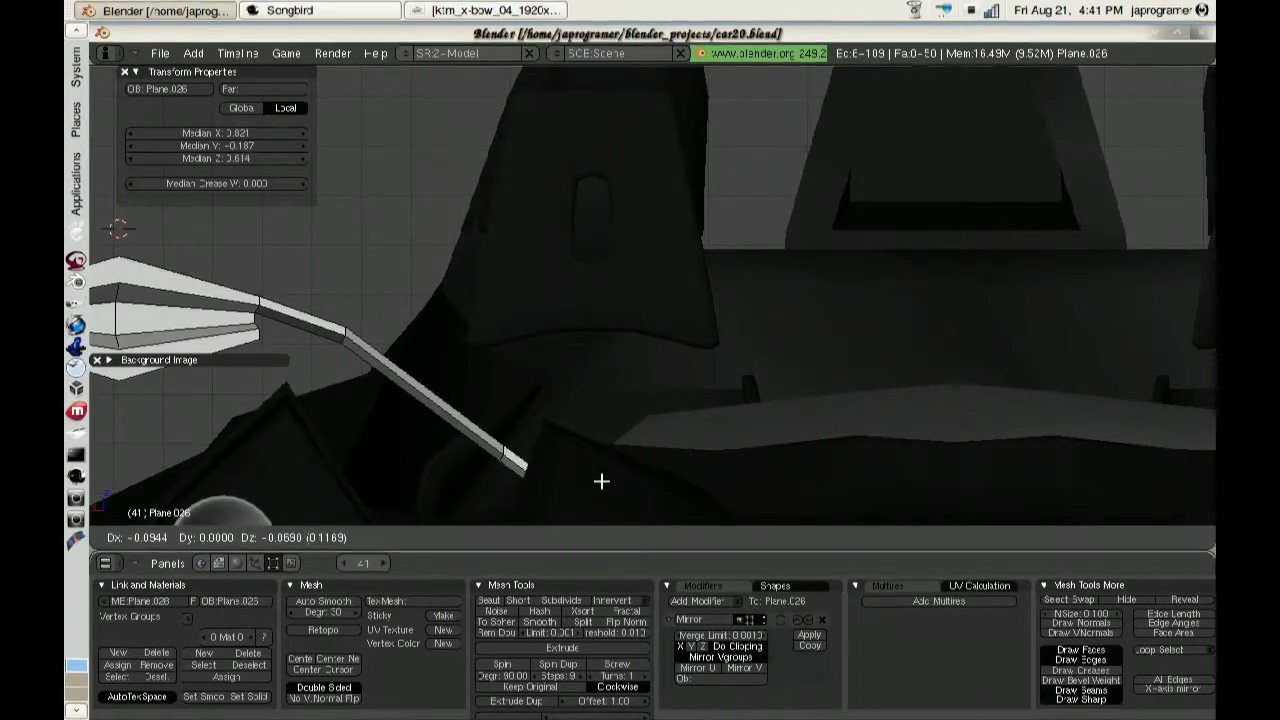
click(601, 481)
Select the whole Plane.026 mesh and move it down along Z, then along Y.
mouse_move(601, 481)
middle_down()
mouse_move(870, 507)
mouse_move(830, 528)
mouse_move(1023, 474)
mouse_move(1004, 421)
middle_up()
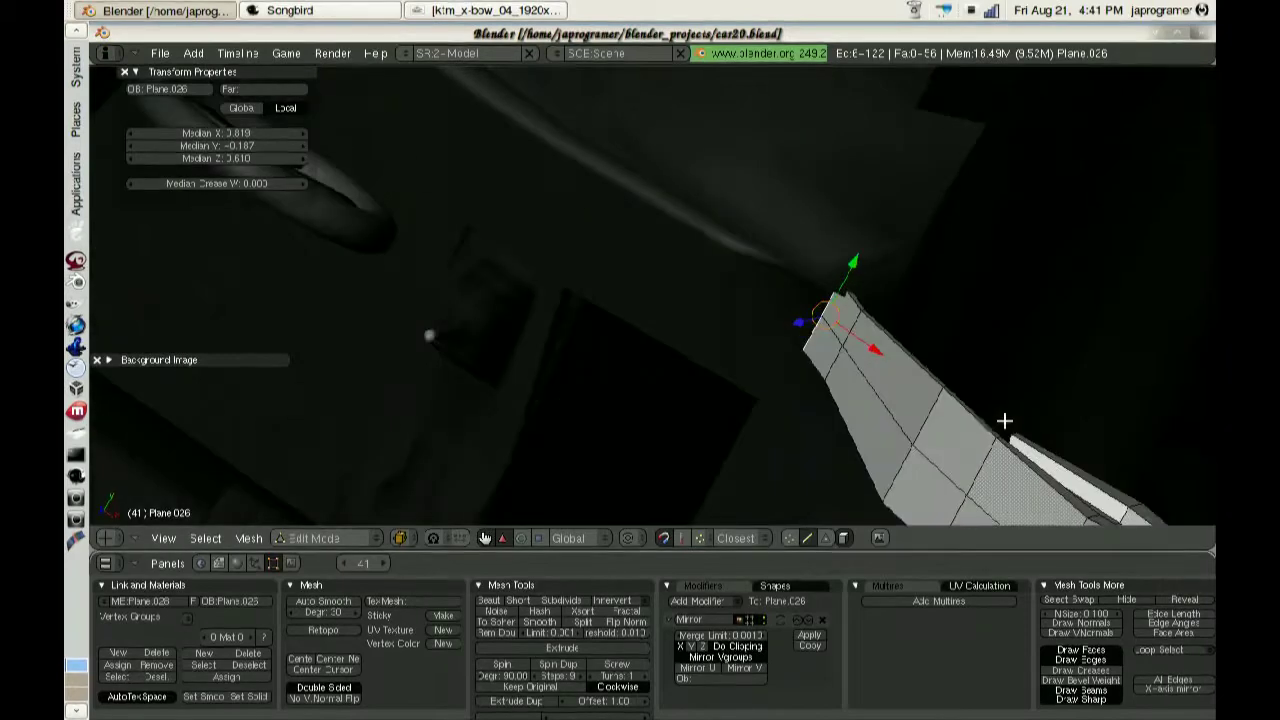
scroll(1004, 421, down, 5)
mouse_move(834, 474)
middle_down()
mouse_move(657, 403)
mouse_move(555, 336)
mouse_move(598, 323)
middle_up()
key(a)
key(a)
key(g)
key(z)
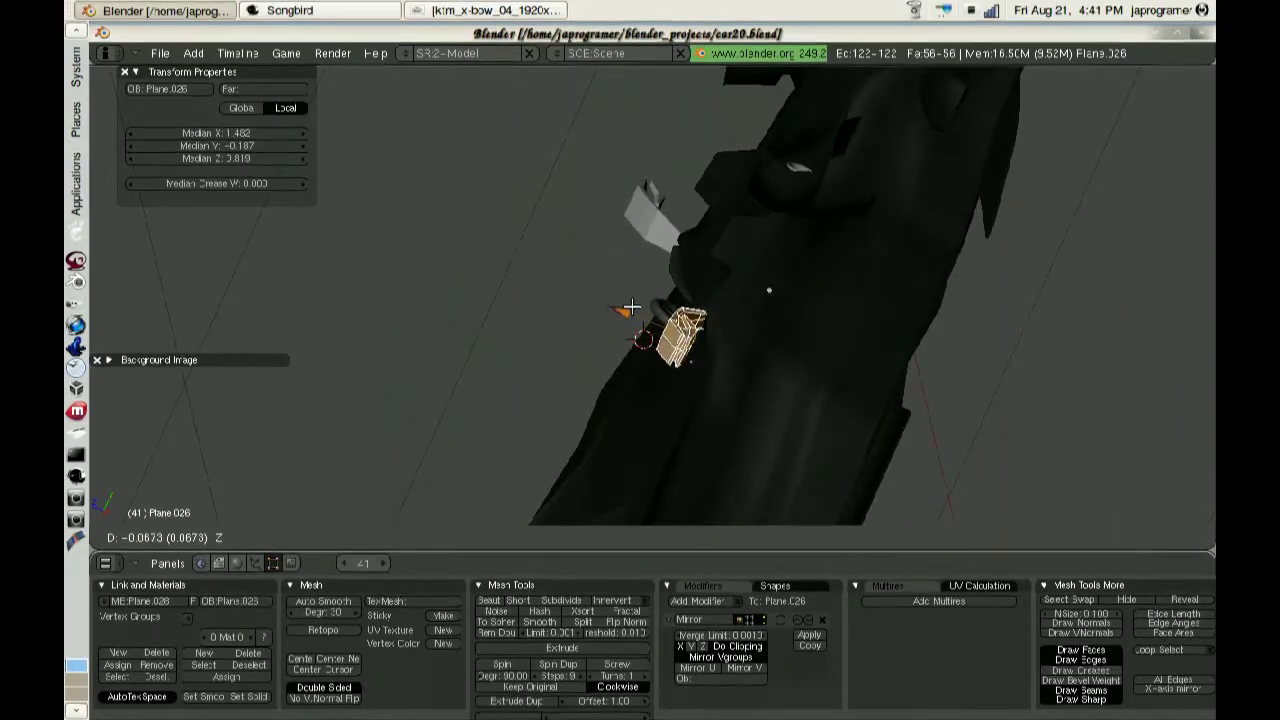
click(633, 339)
mouse_move(633, 339)
middle_down()
mouse_move(549, 509)
mouse_move(486, 491)
middle_up()
mouse_move(605, 390)
mouse_down()
mouse_move(624, 398)
mouse_move(612, 398)
mouse_up()
middle_drag(612, 398, 547, 268)
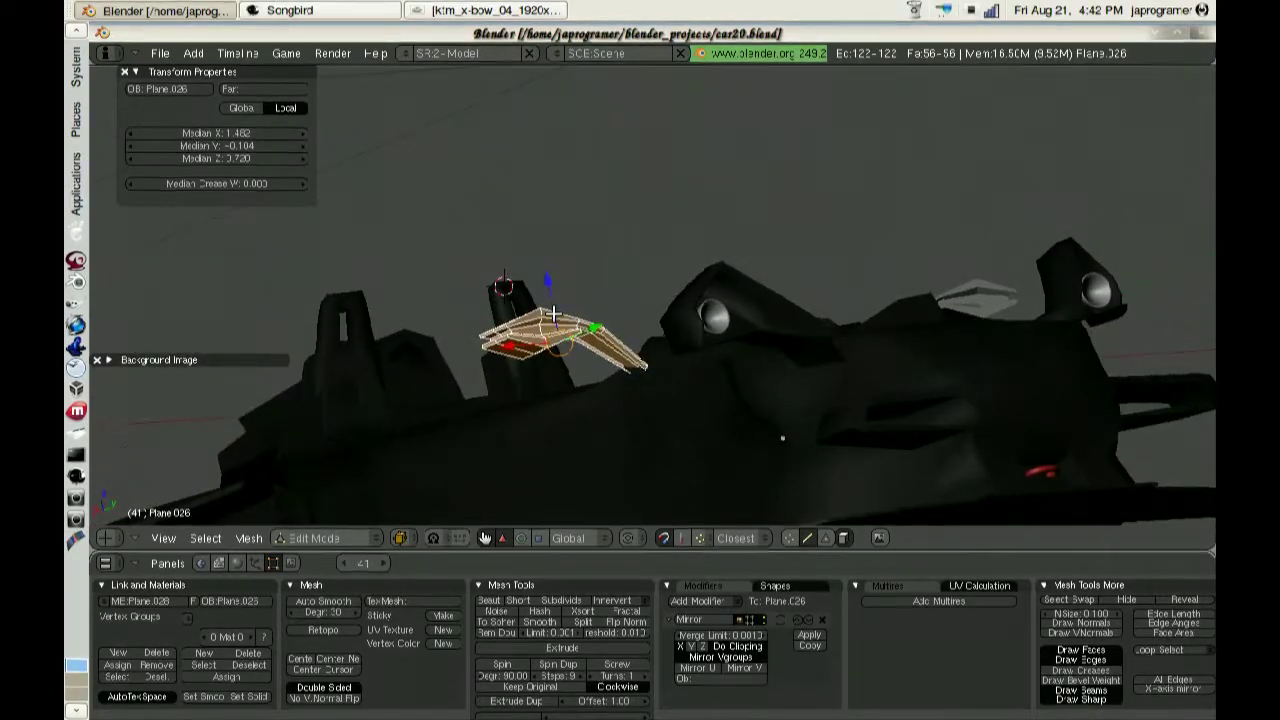
mouse_move(547, 268)
middle_down()
mouse_move(475, 367)
mouse_move(563, 464)
middle_up()
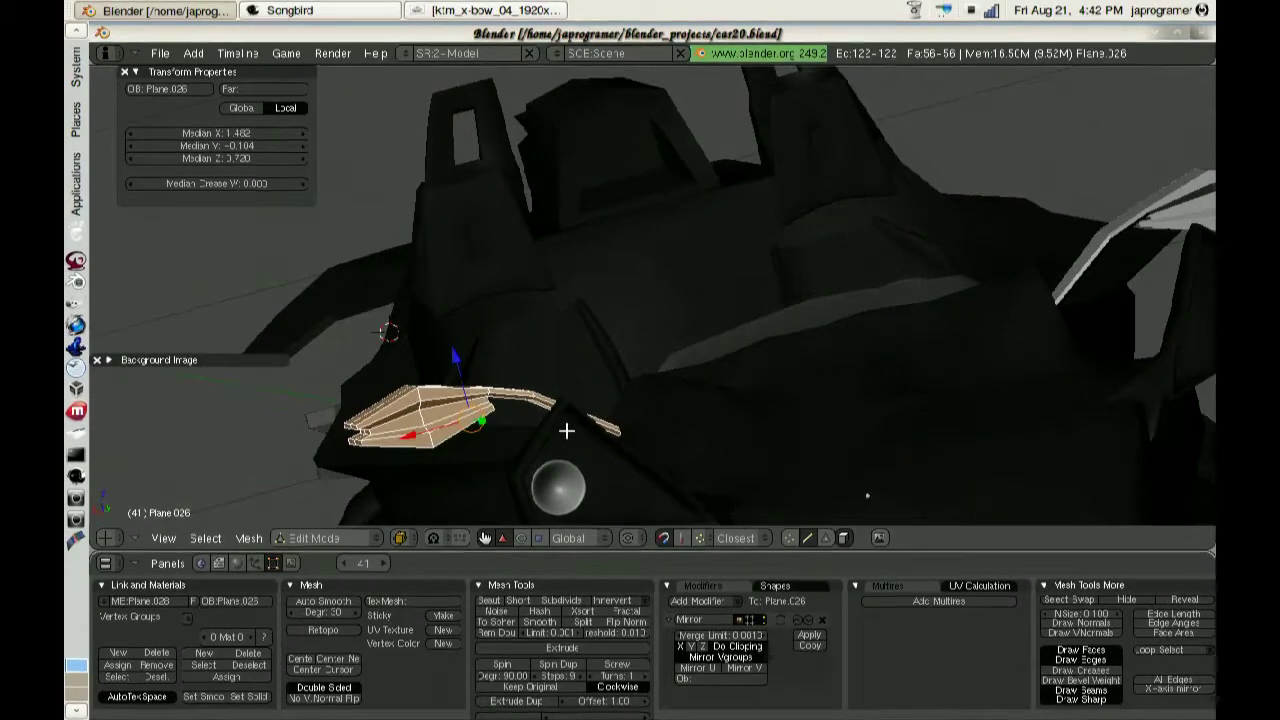
Switch to face select mode and box-select the faces around the strip's joint.
key(ctrl+Tab)
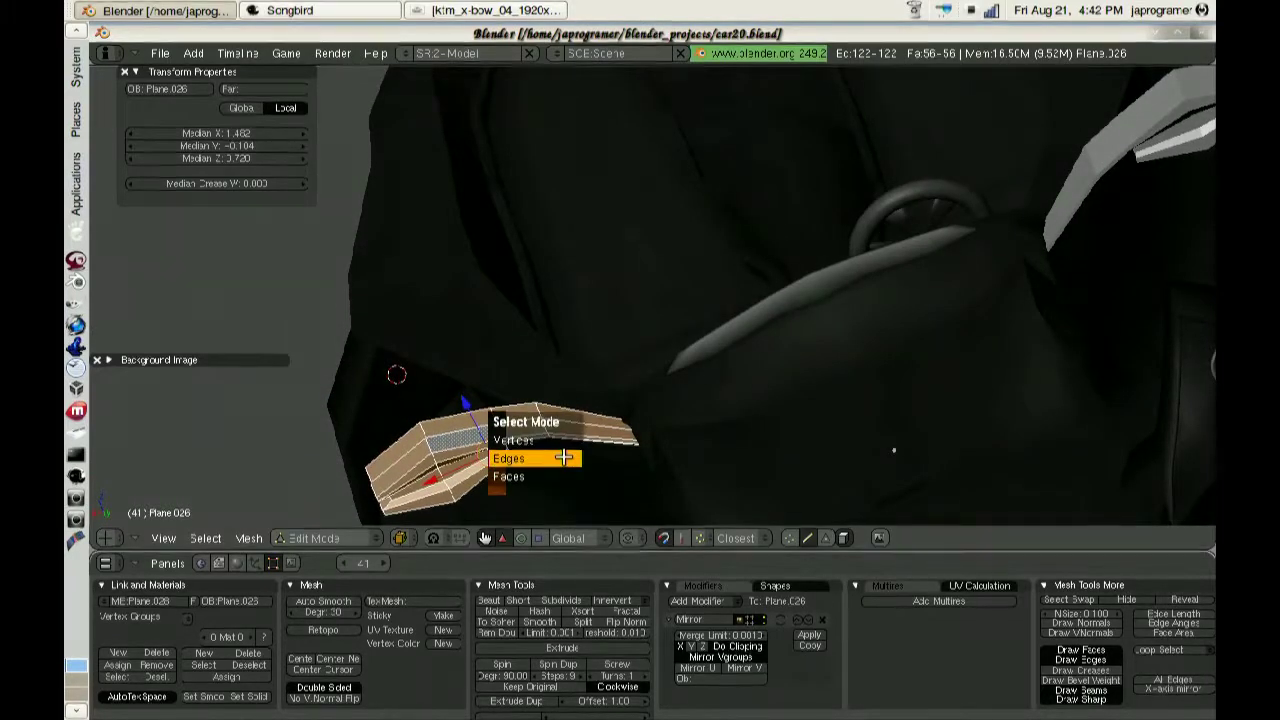
click(572, 476)
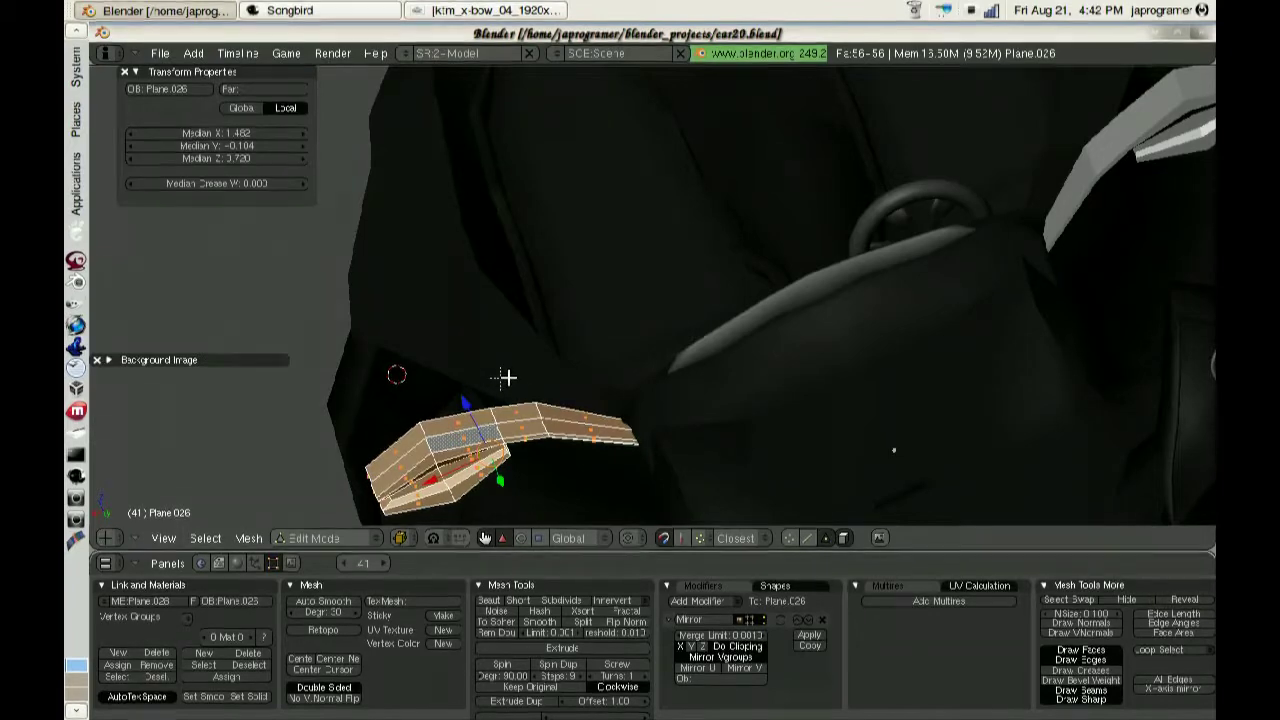
mouse_move(528, 372)
middle_down()
mouse_move(629, 469)
mouse_move(506, 369)
mouse_move(703, 509)
middle_up()
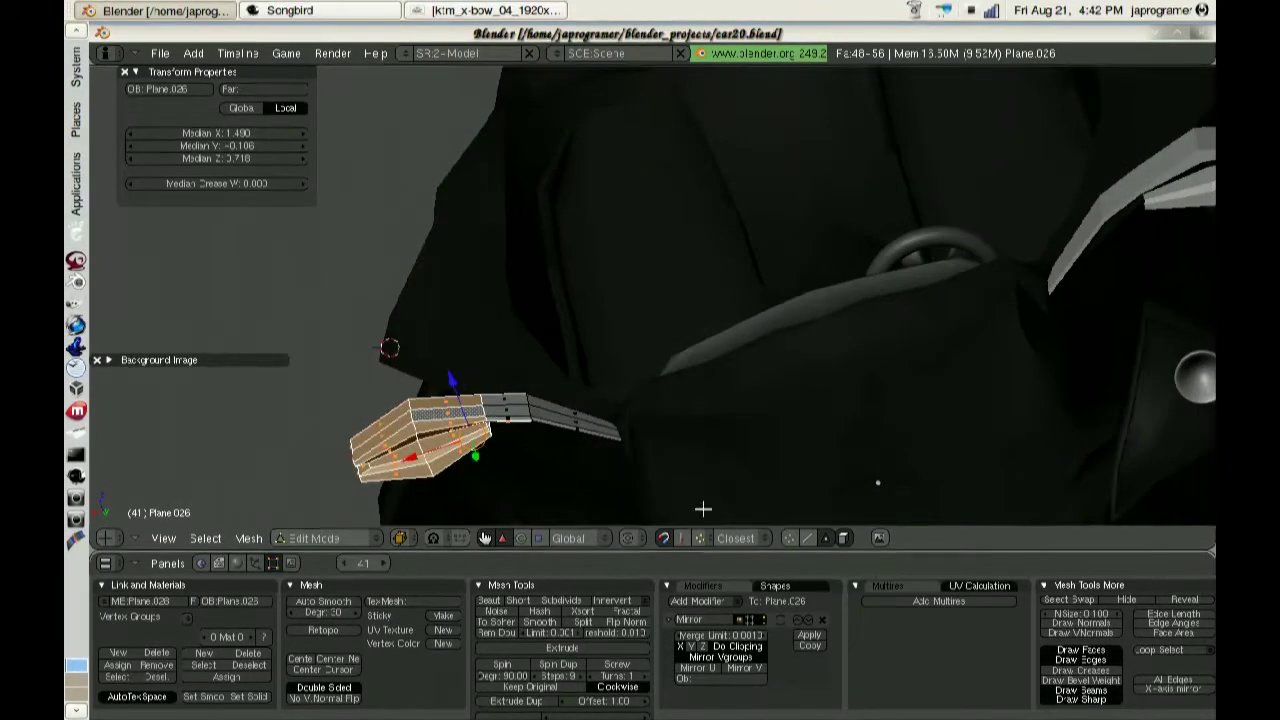
key(ctrl+z)
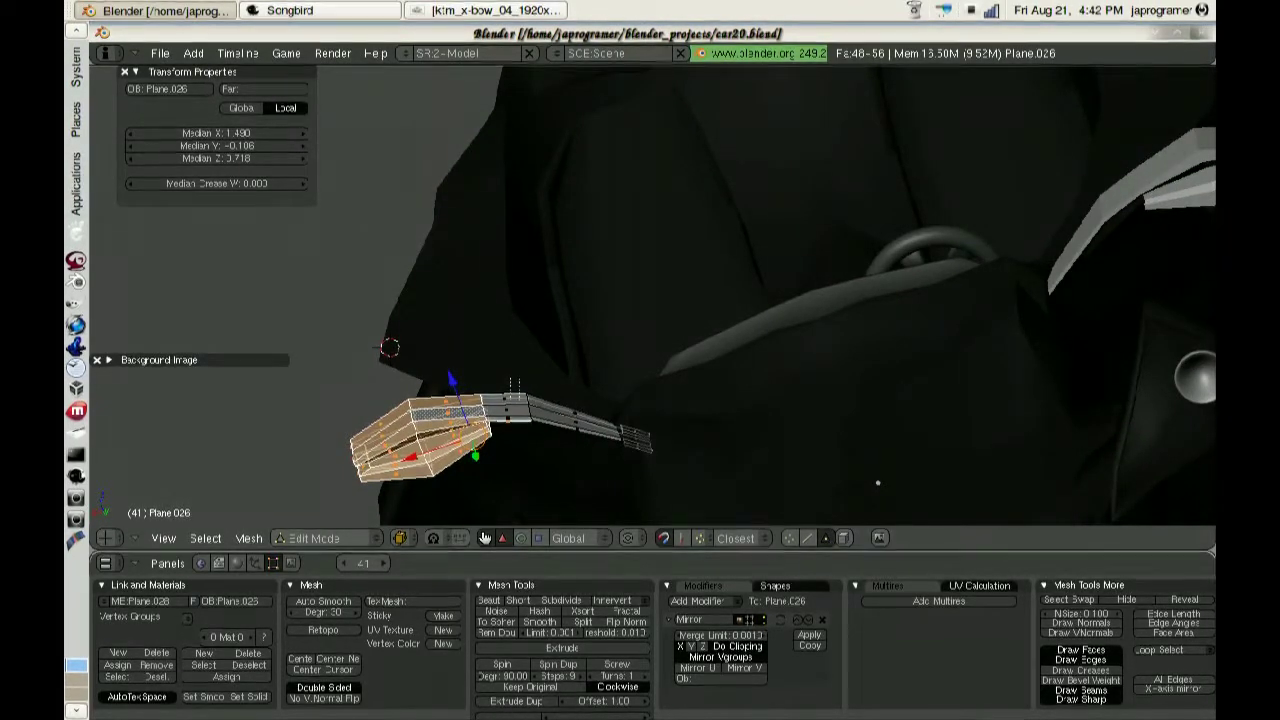
key(b)
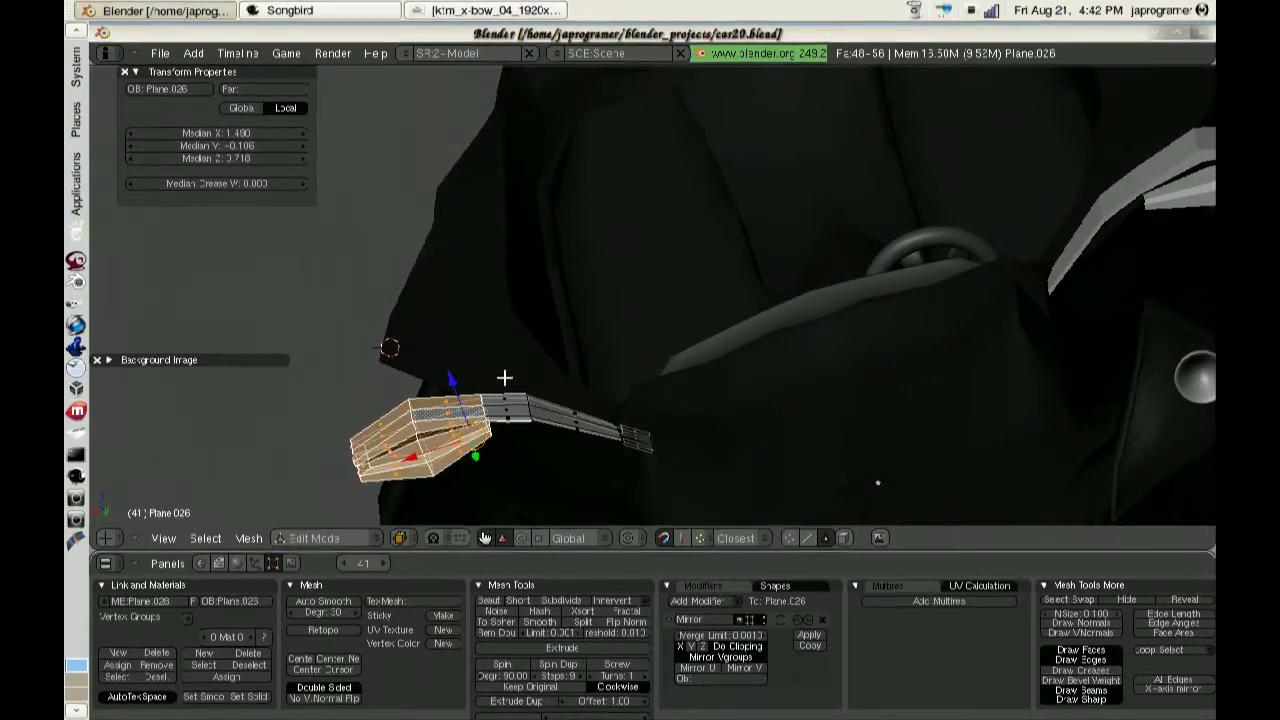
click(524, 434)
In front view, try raising the selection along Z, cancel it, and switch to wireframe.
mouse_move(534, 434)
middle_down()
mouse_move(568, 350)
mouse_move(567, 409)
middle_up()
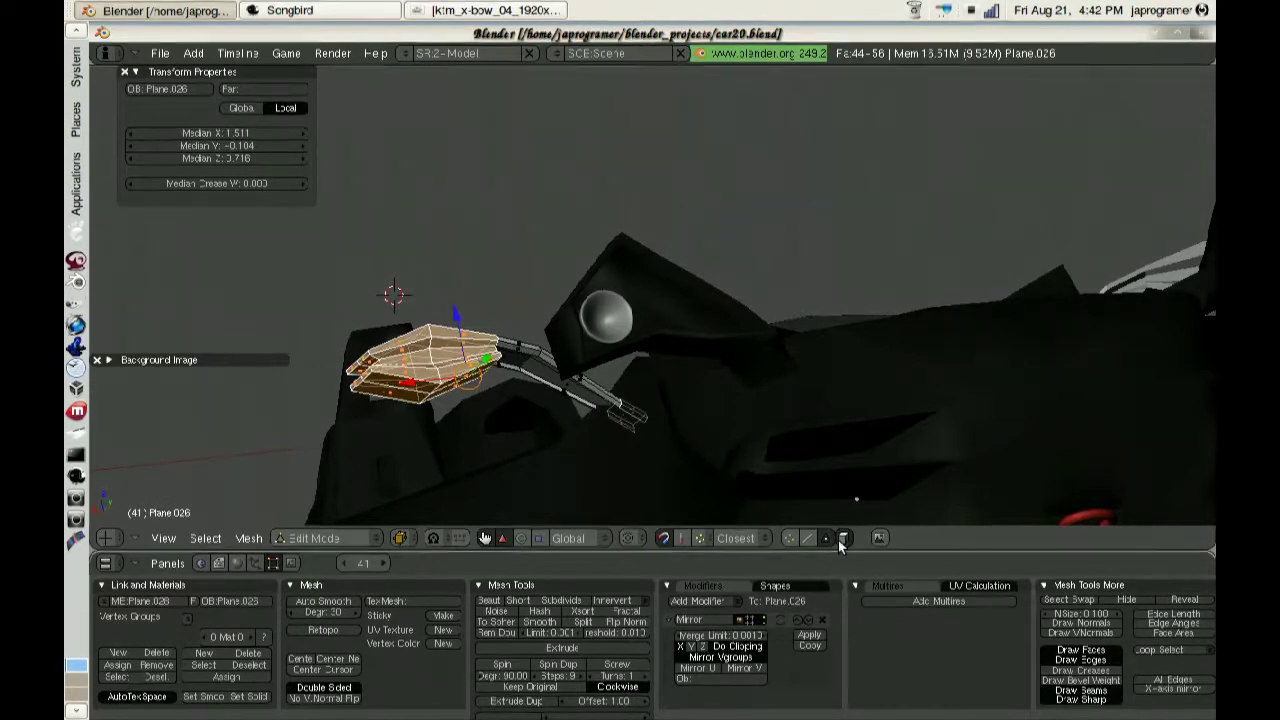
mouse_move(583, 347)
middle_down()
mouse_move(537, 474)
mouse_move(478, 367)
middle_up()
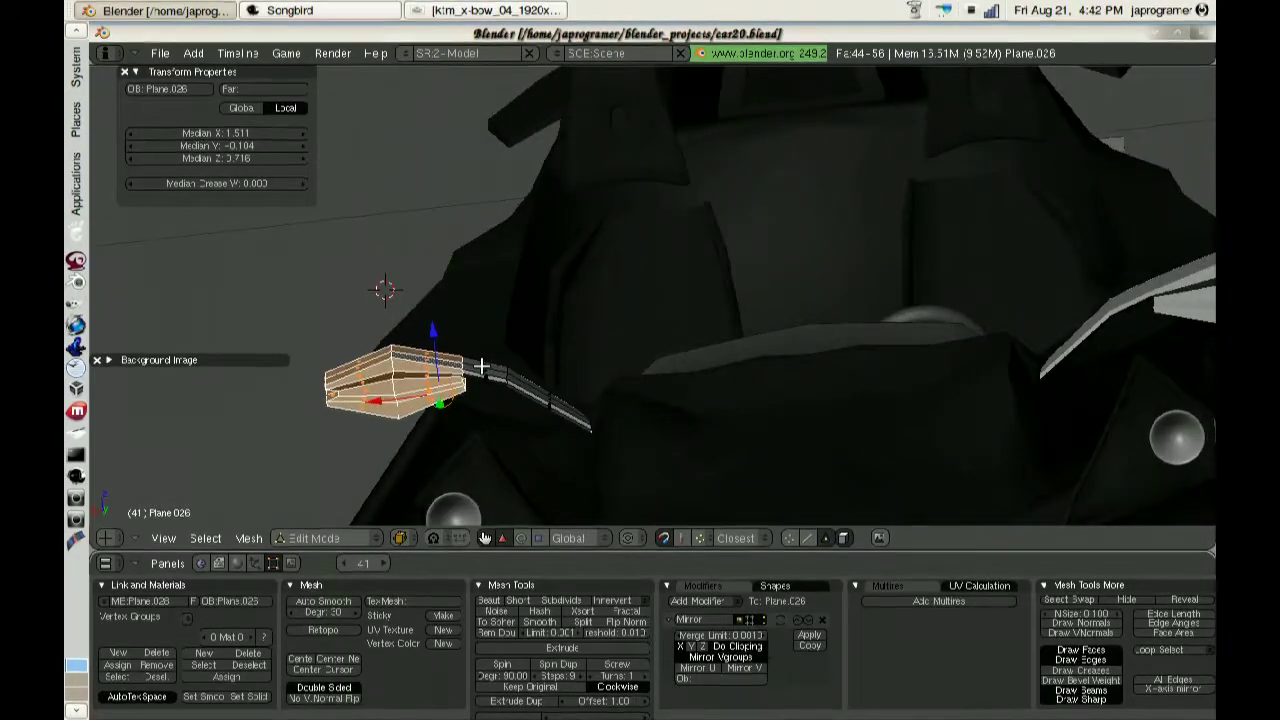
key(KP_1)
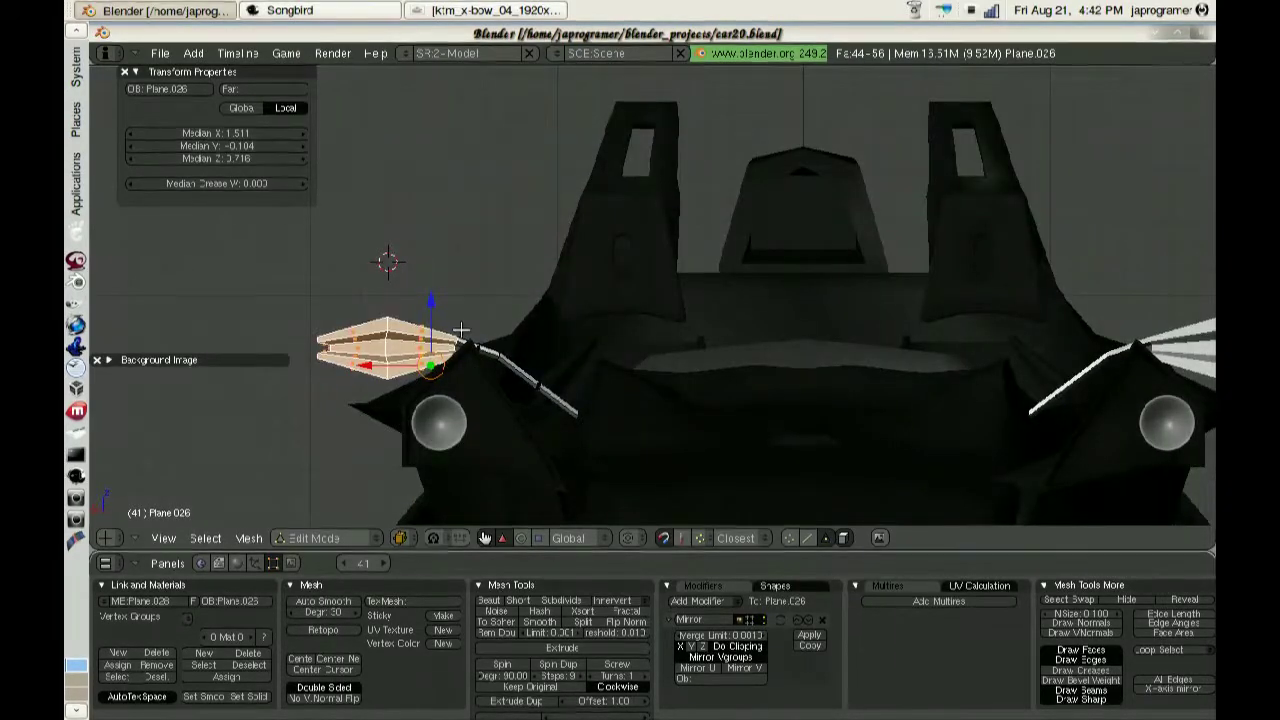
drag(432, 304, 434, 261)
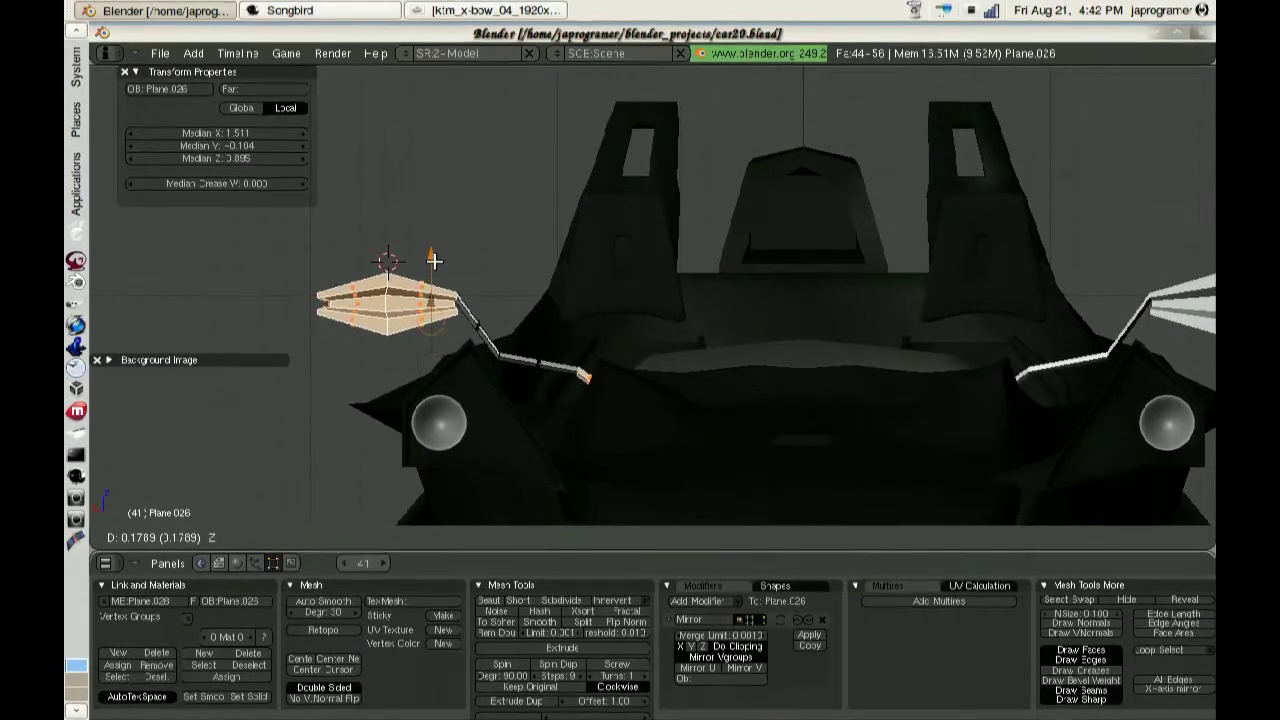
right_click(434, 261)
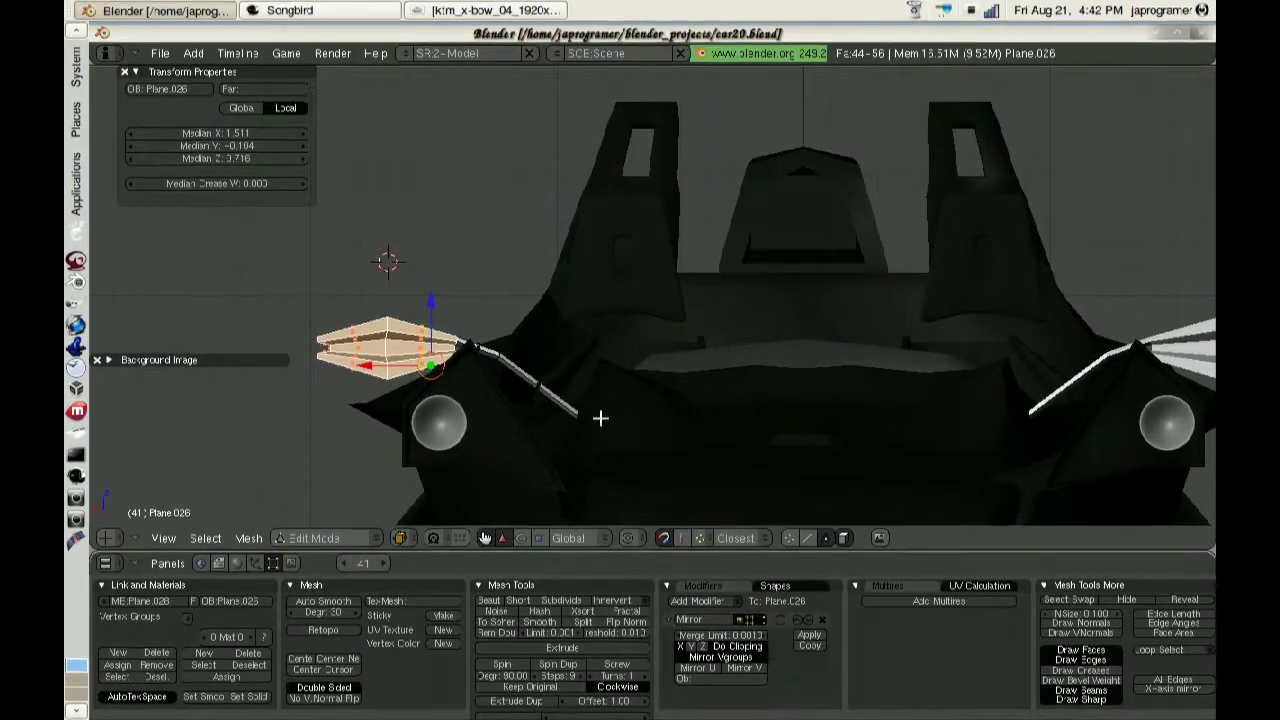
key(z)
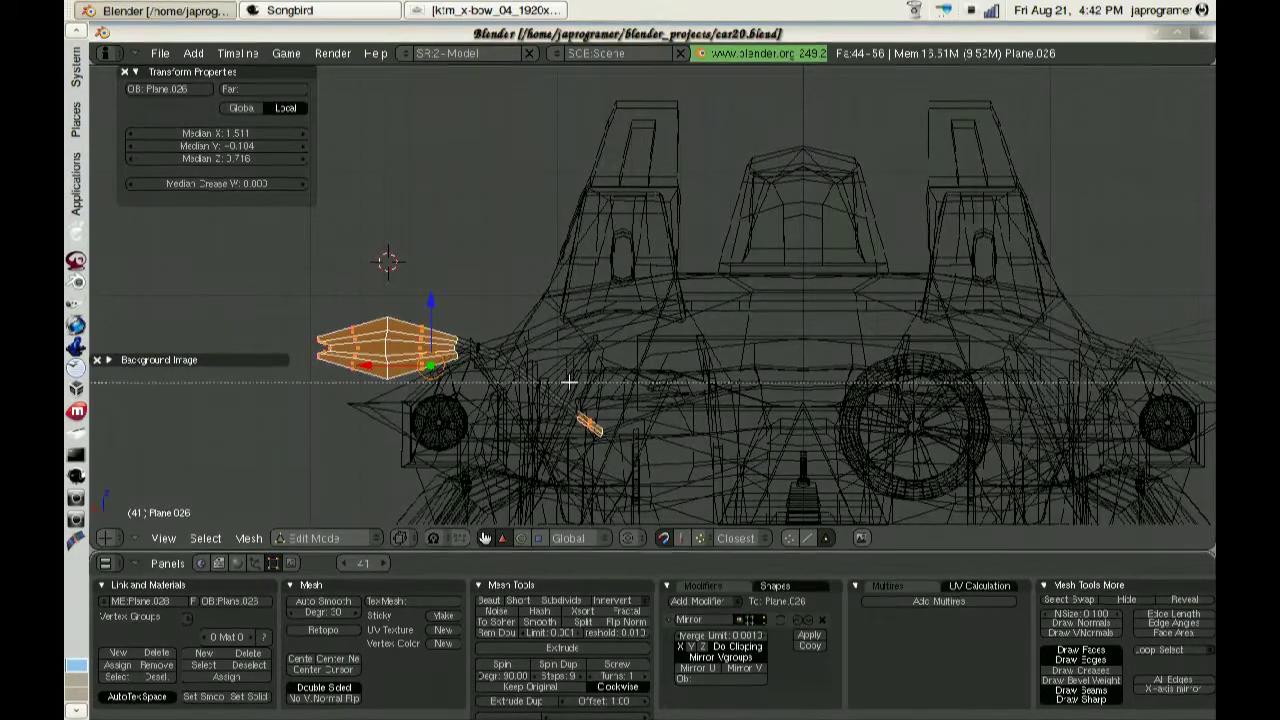
Raise the whole mesh along Z and shift it left along X (median X 1.839, Z 3.959).
key(a)
key(a)
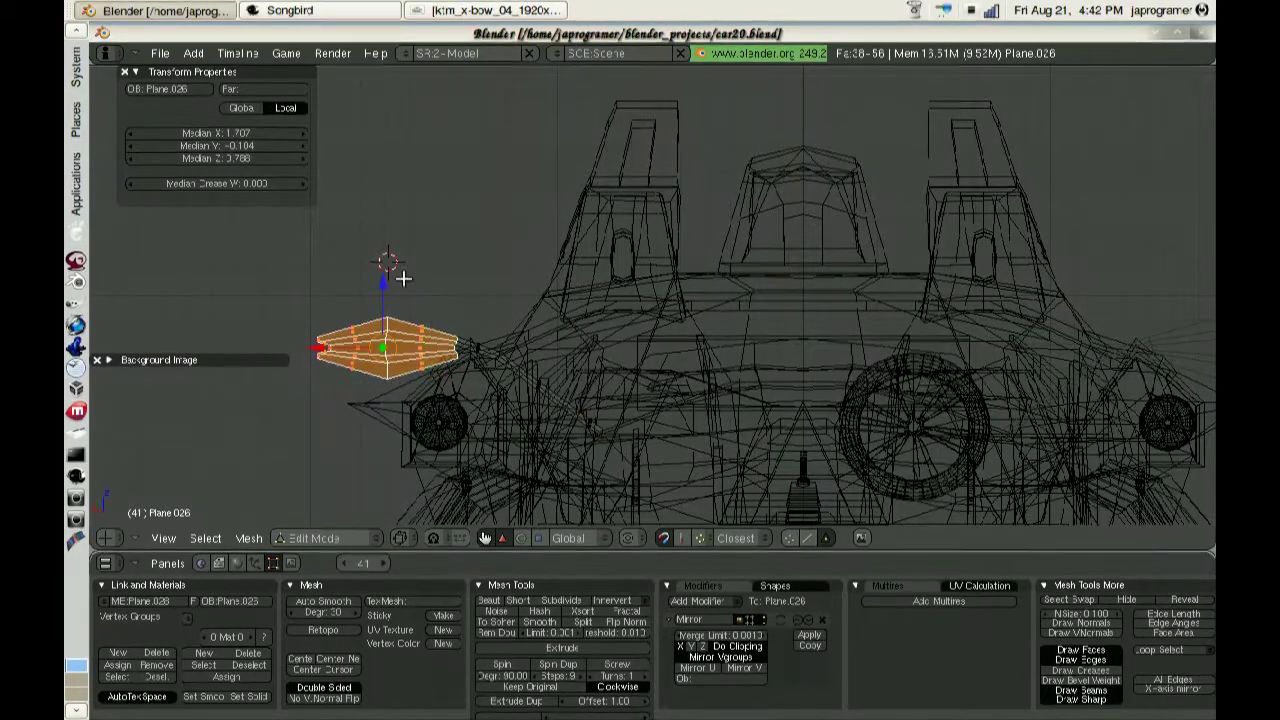
key(g)
key(z)
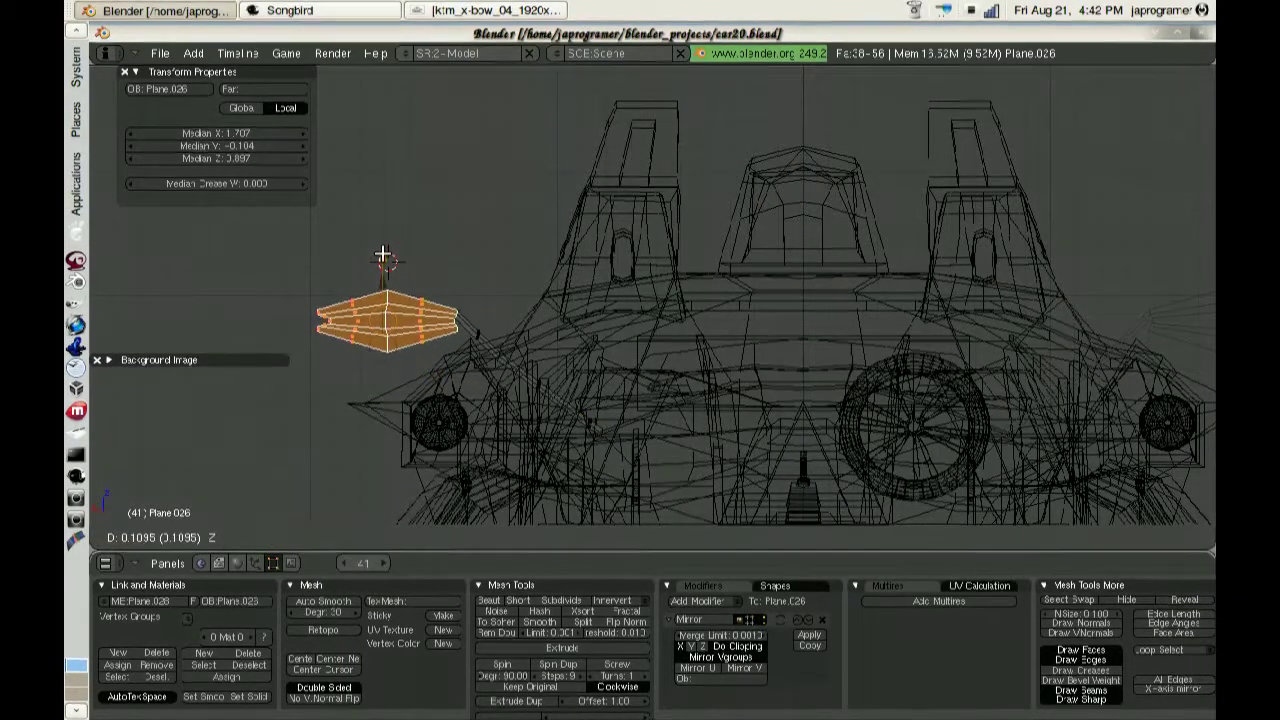
click(383, 238)
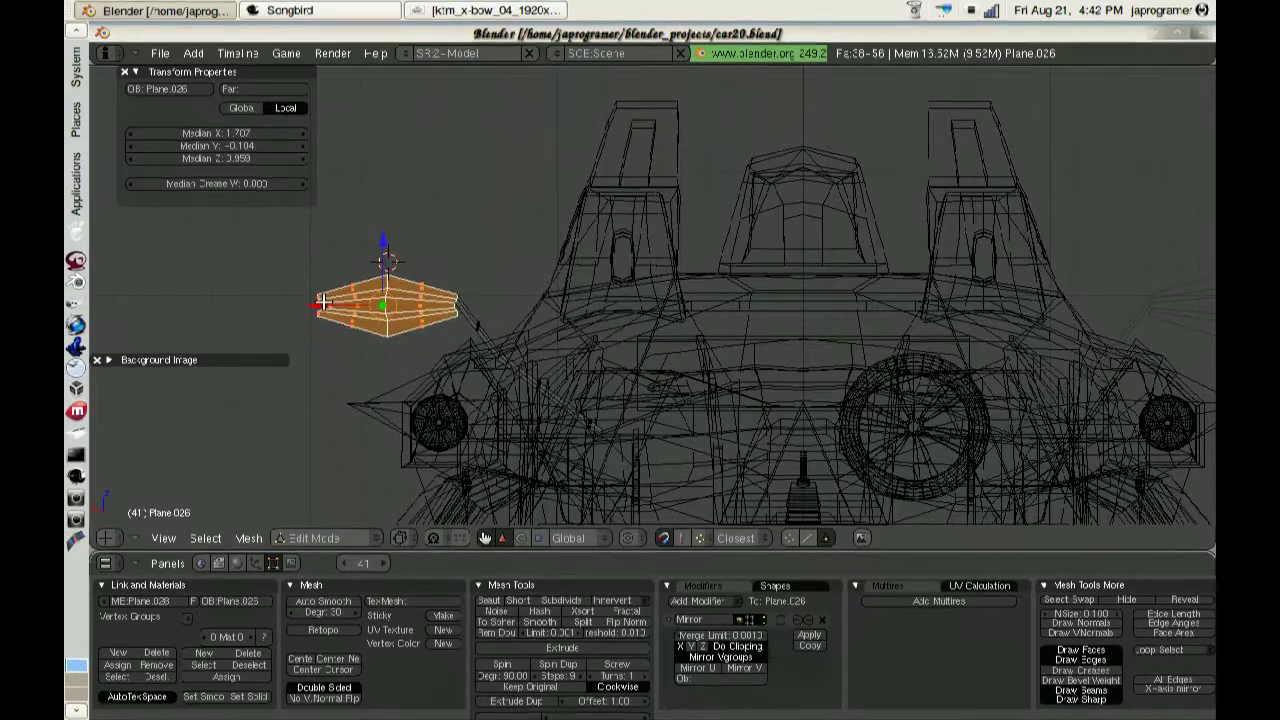
key(g)
key(x)
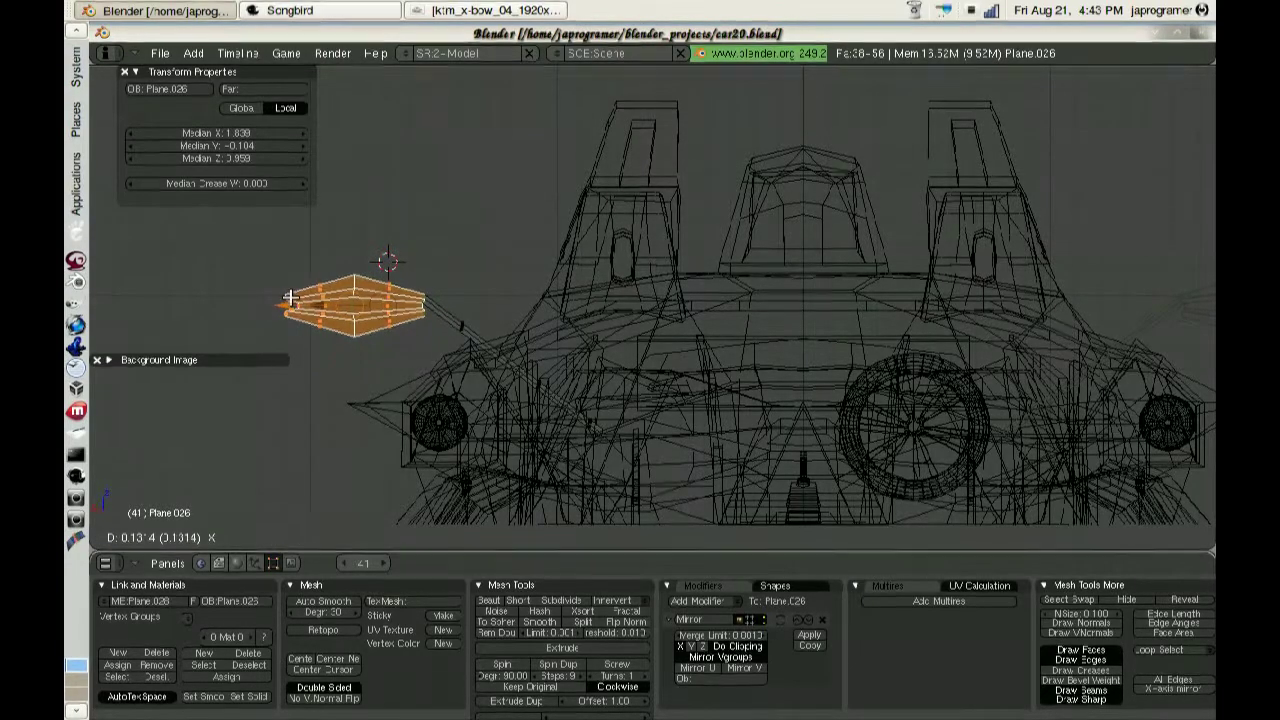
click(290, 297)
Return to solid shading, zoom in on the mirror arm, and briefly check the orange KTM reference photo.
scroll(546, 354, down, 5)
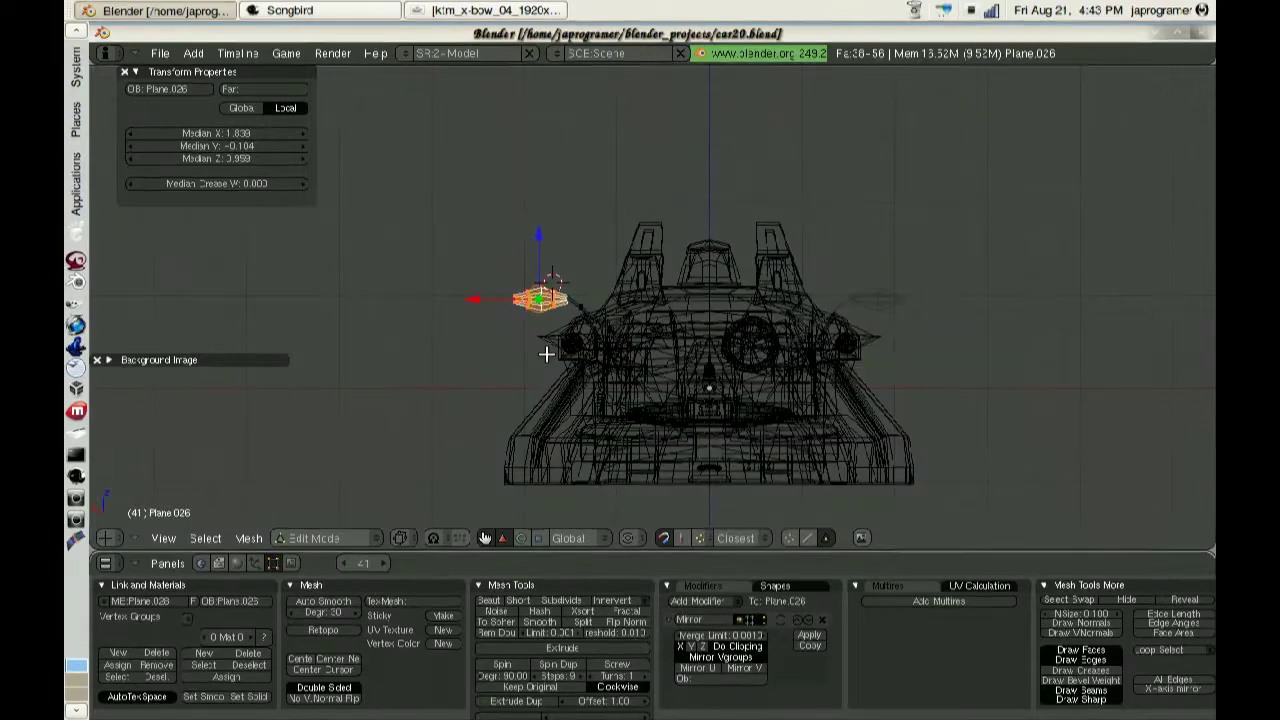
key(z)
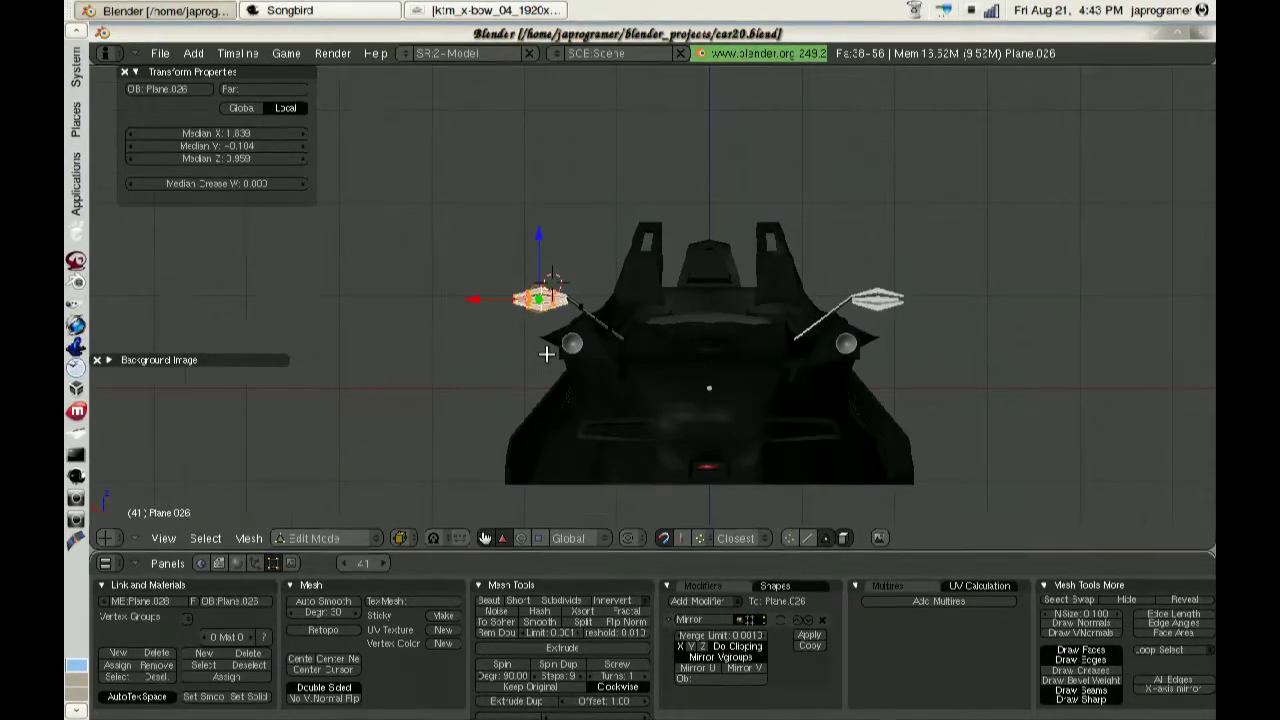
scroll(546, 352, up, 1)
scroll(545, 350, up, 1)
scroll(550, 370, up, 2)
scroll(556, 395, up, 2)
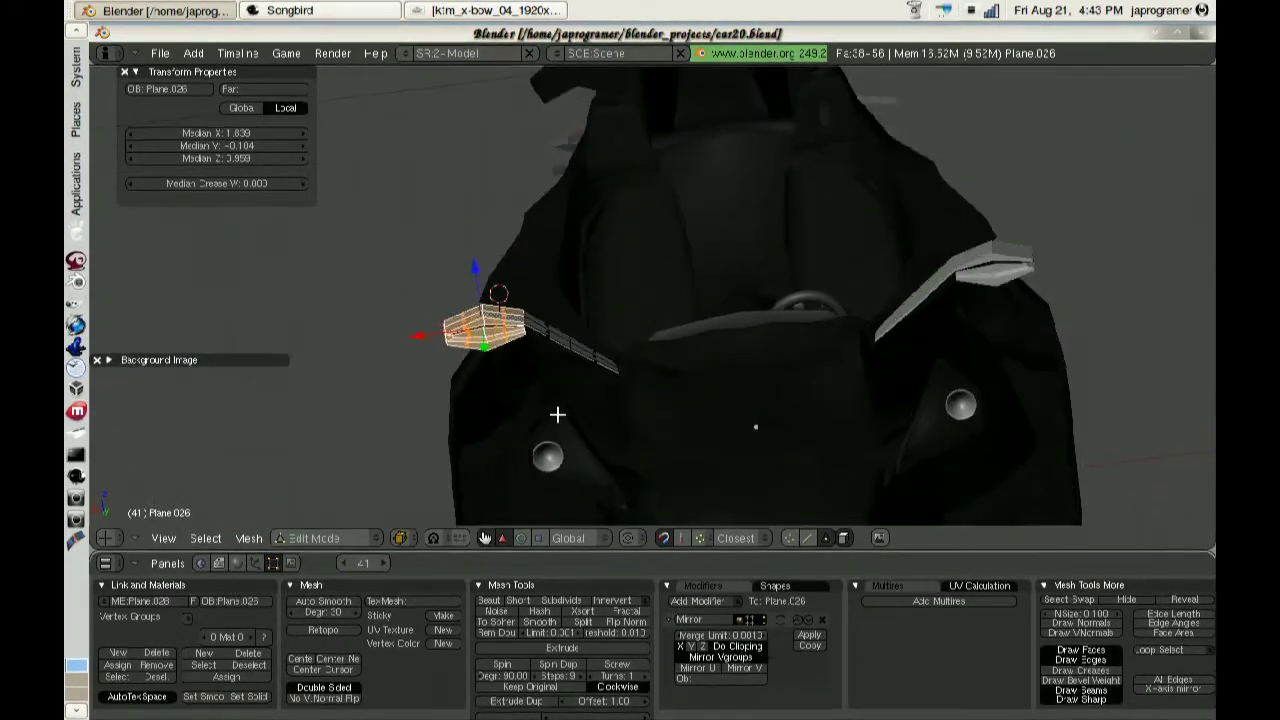
scroll(557, 410, up, 1)
scroll(557, 380, up, 1)
scroll(558, 375, up, 2)
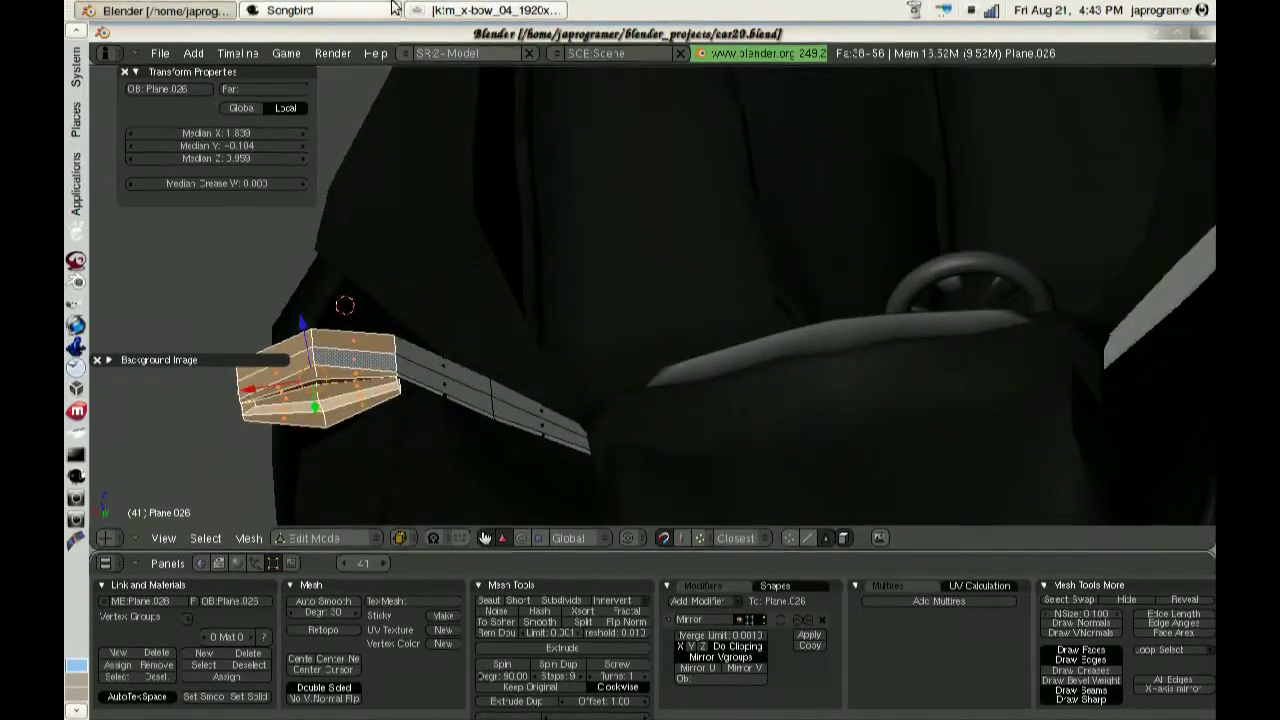
click(440, 10)
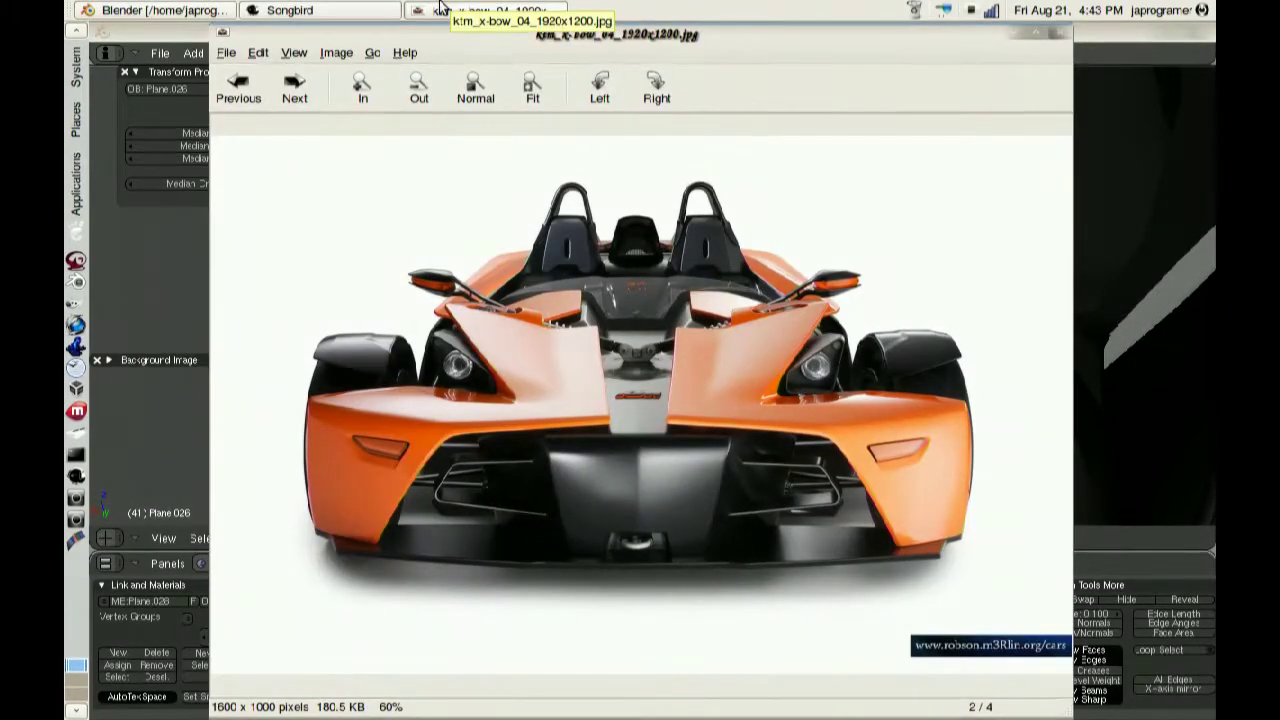
click(440, 10)
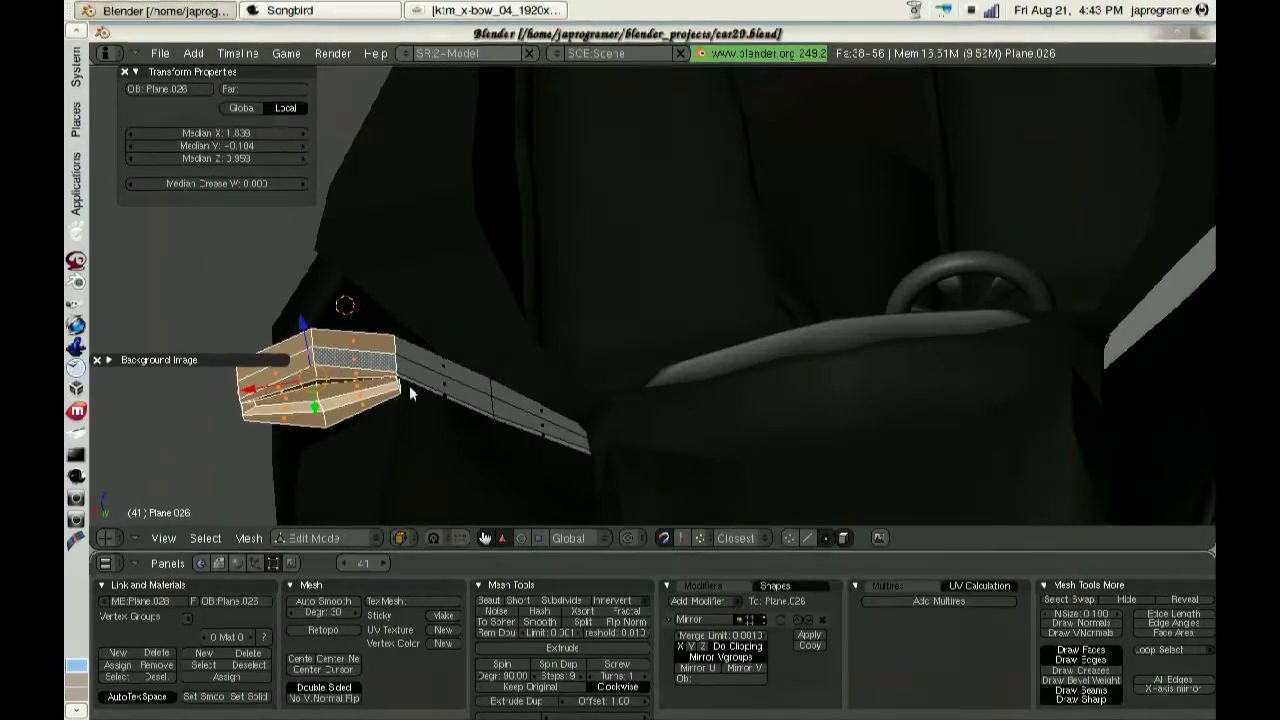
Orbit around the side mirror mesh and deselect it.
mouse_move(577, 366)
middle_down()
mouse_move(575, 320)
mouse_move(477, 329)
mouse_move(737, 234)
mouse_move(602, 176)
middle_up()
key(a)
scroll(600, 290, up, 1)
scroll(515, 316, up, 1)
scroll(598, 173, up, 1)
scroll(553, 197, up, 1)
Toggle the view to wireframe and back to solid while zooming, then bring up the Select Mode popup.
key(z)
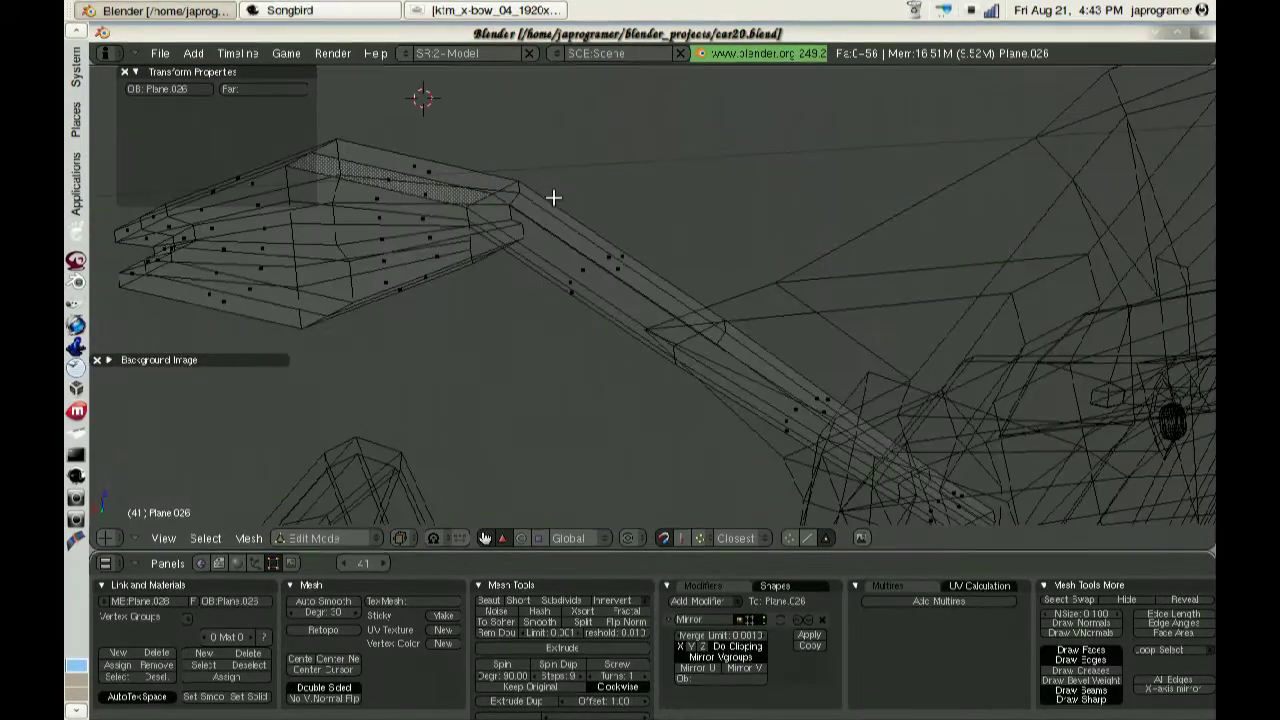
scroll(575, 292, up, 1)
scroll(583, 294, up, 1)
scroll(489, 268, up, 1)
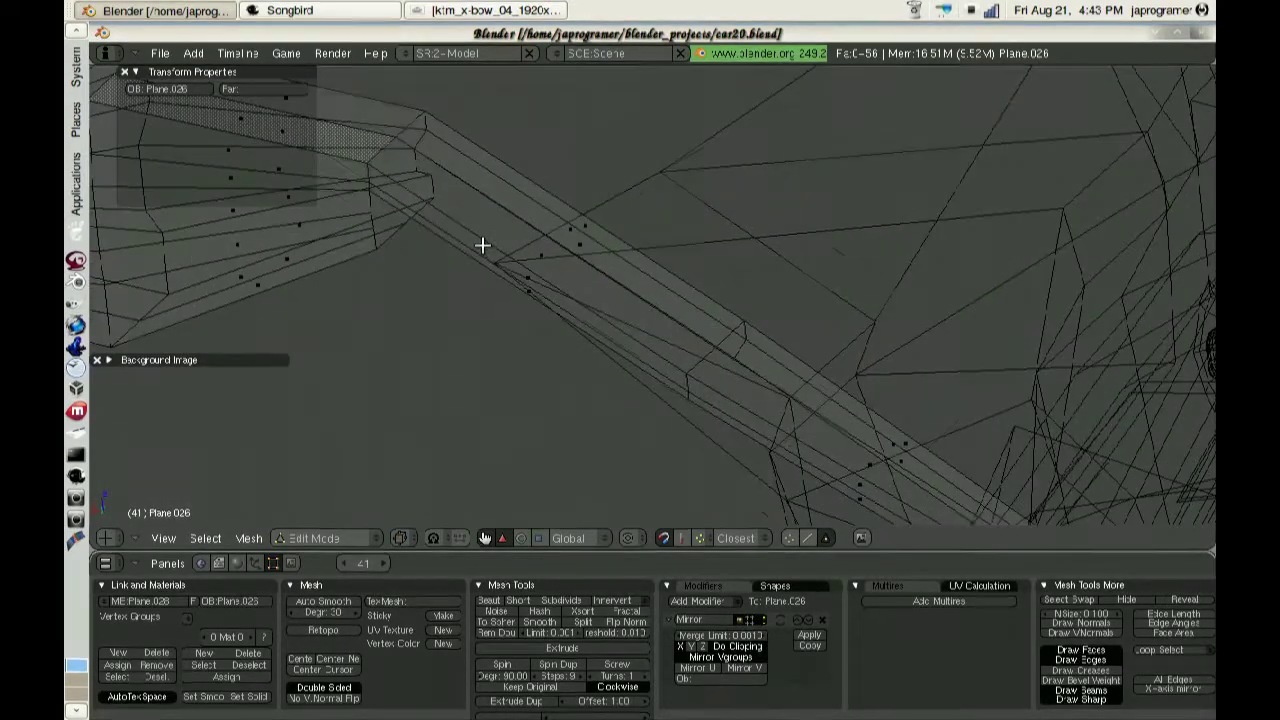
scroll(486, 246, up, 1)
key(z)
scroll(638, 281, down, 2)
scroll(600, 340, down, 1)
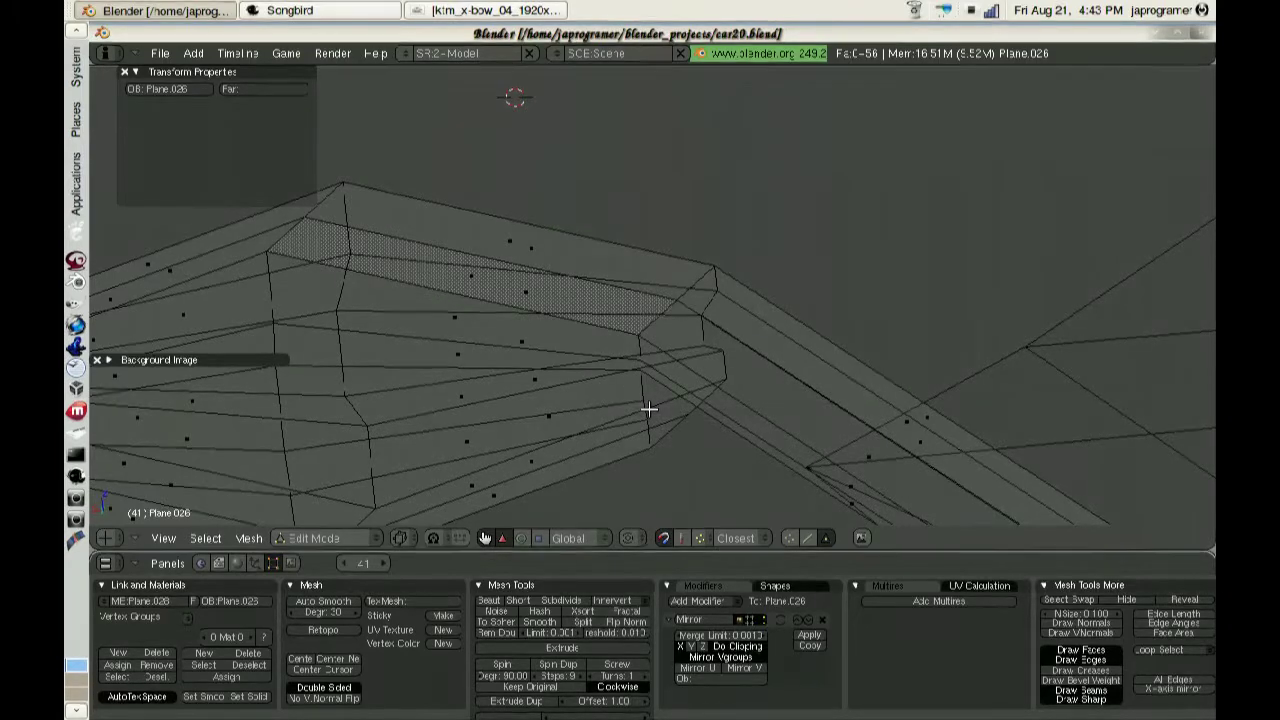
key(ctrl+Tab)
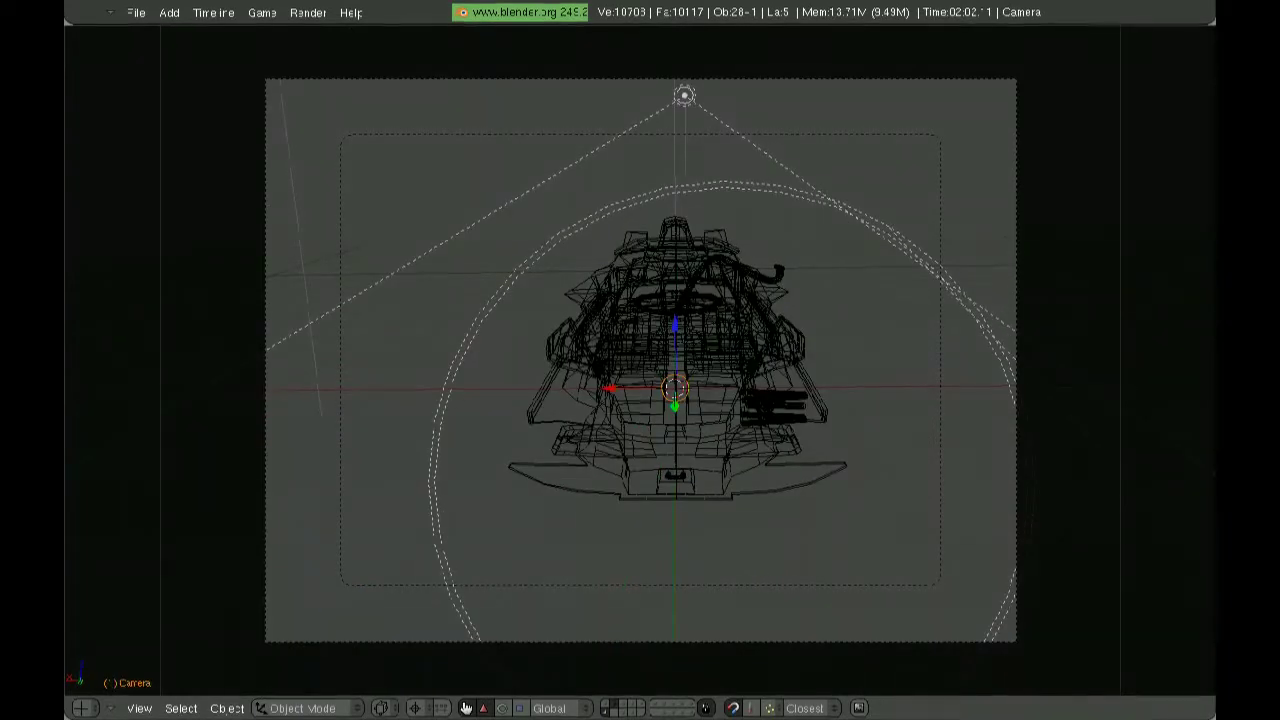
Show the orange car body solid-shaded and play the camera orbit animation to frame 161.
key(z)
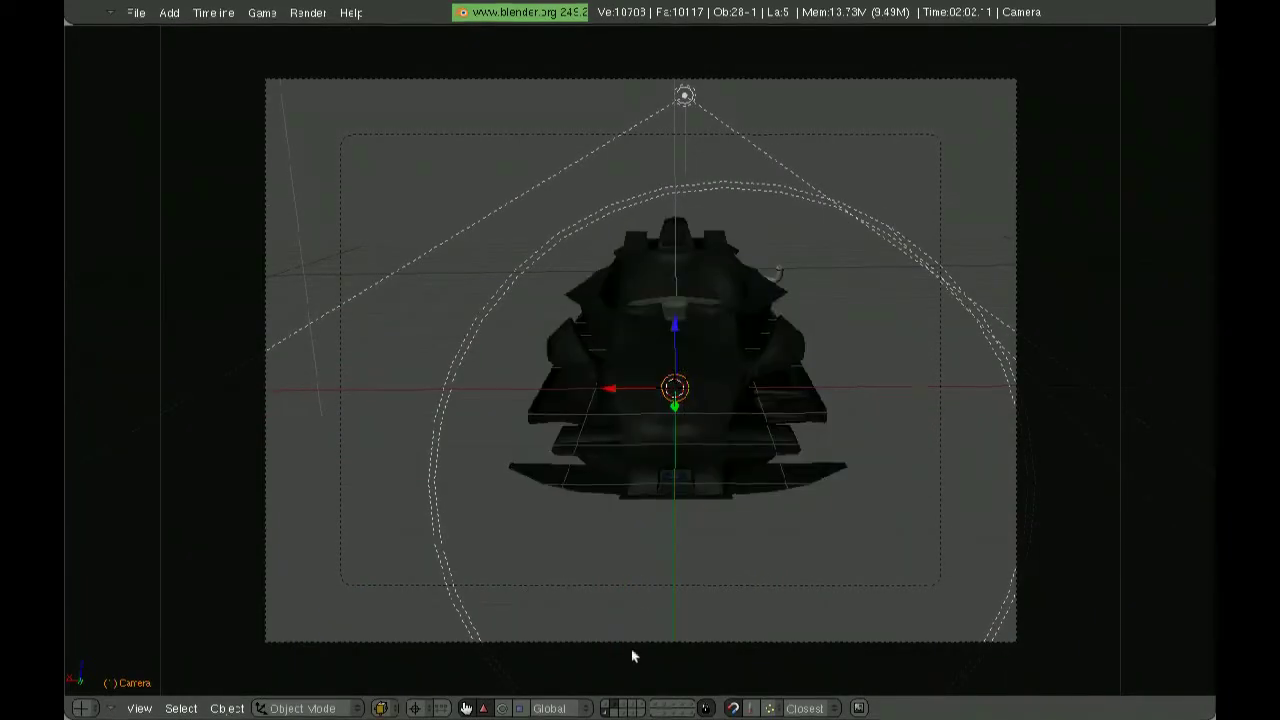
shift+click(609, 708)
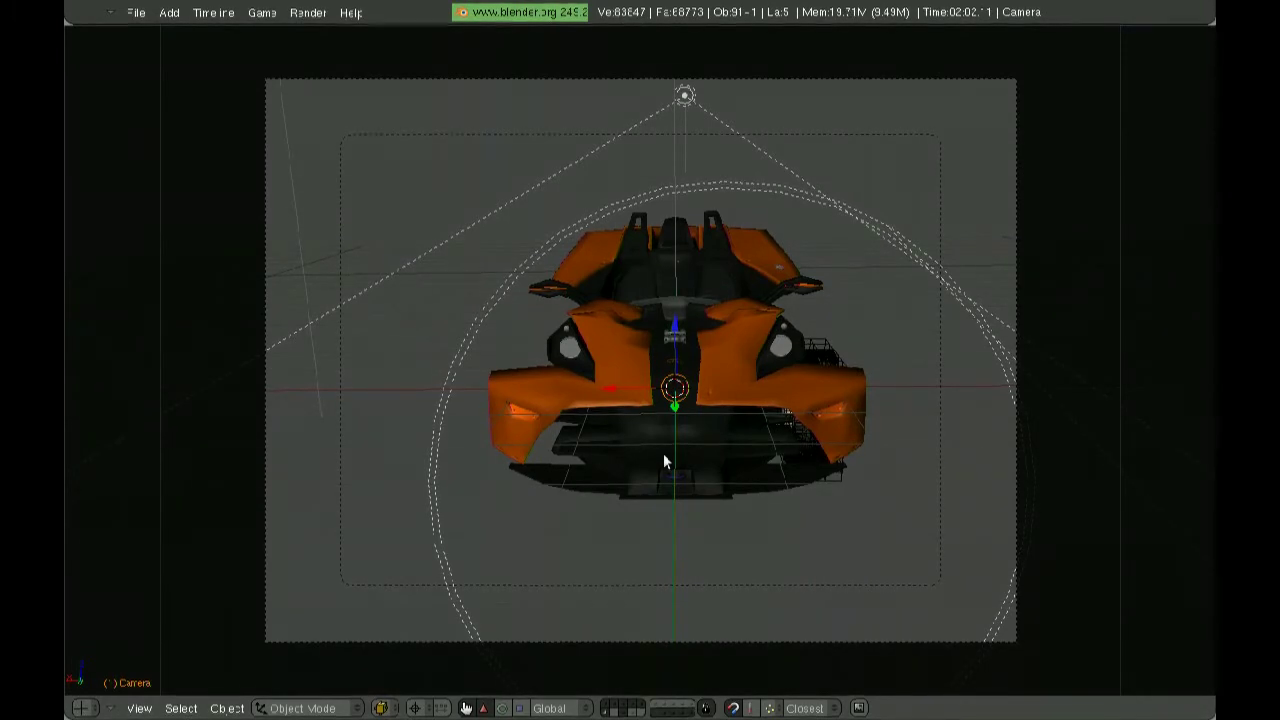
key(alt+a)
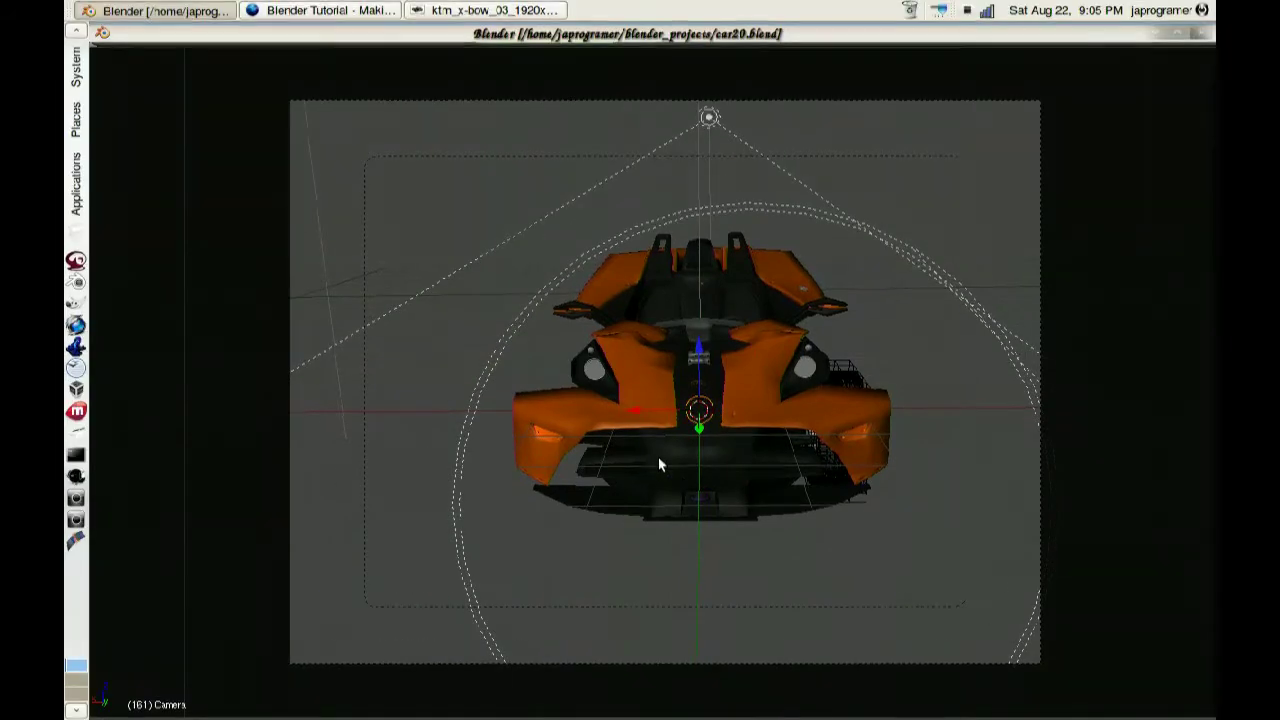
key(Escape)
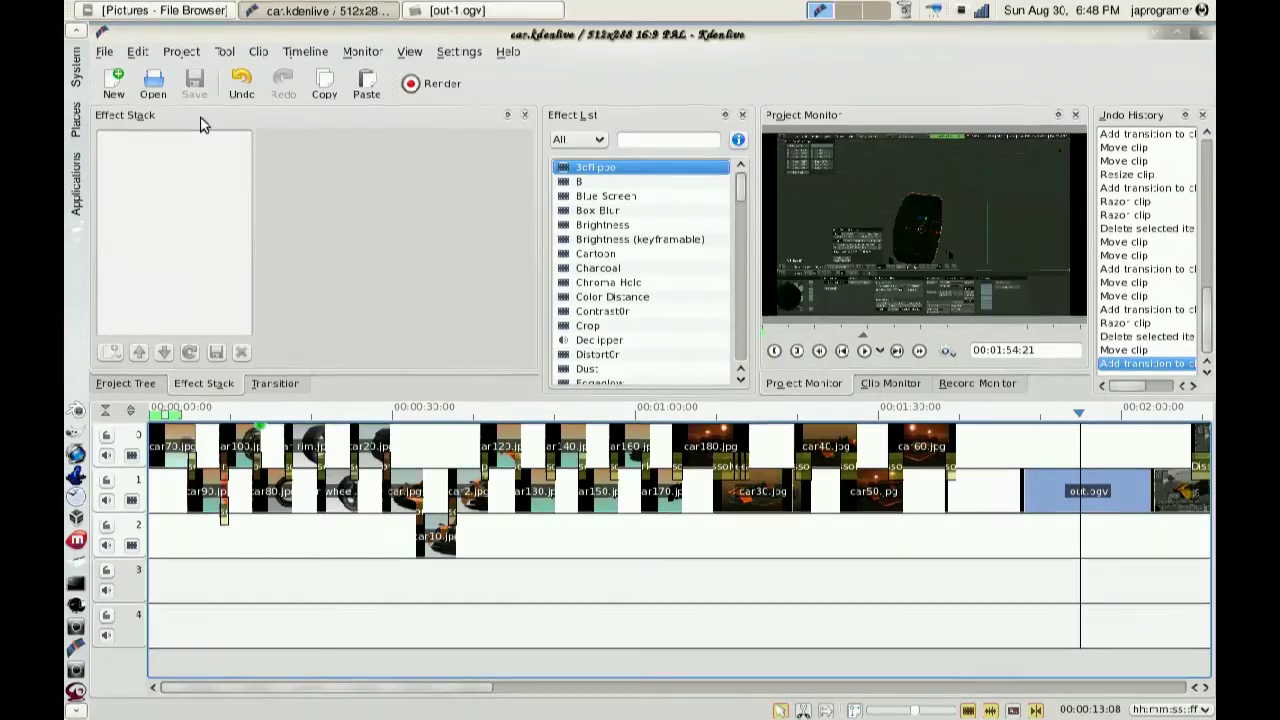
Set car.kdenlive's project profile to 1280 x 720 (16x9 HD), 25/1 fps, 16:9.
click(181, 51)
click(230, 385)
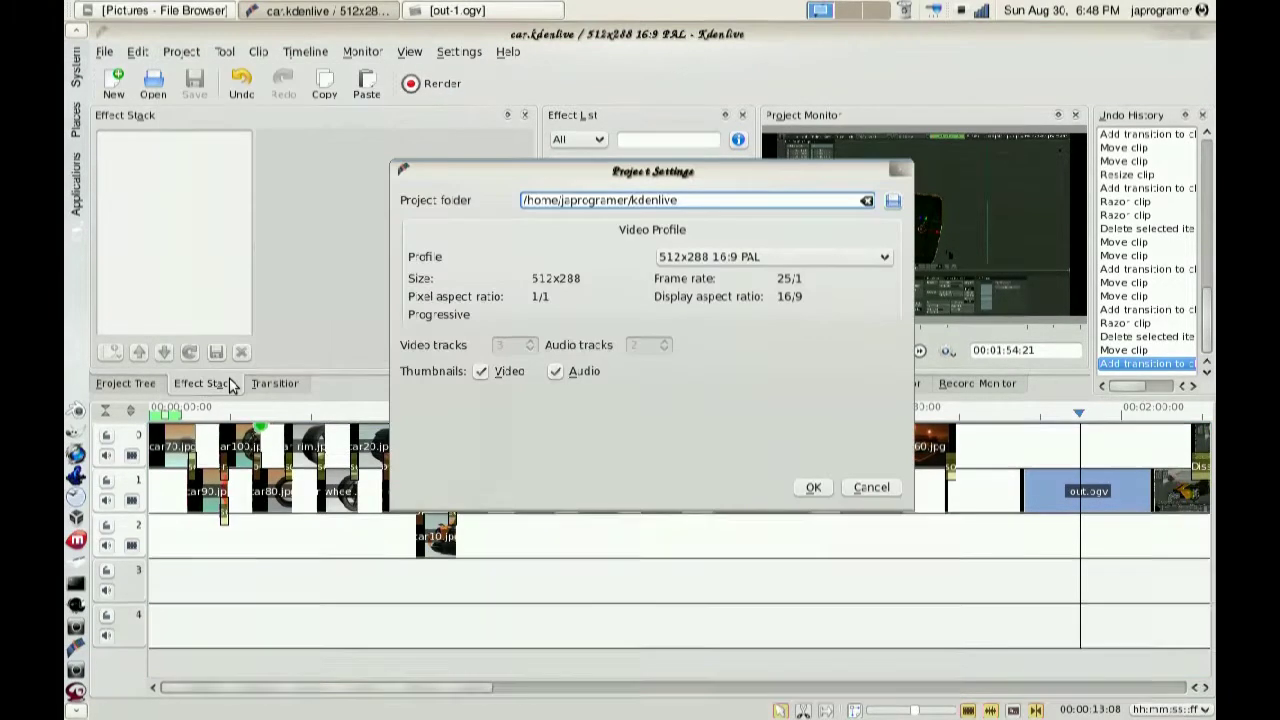
click(660, 259)
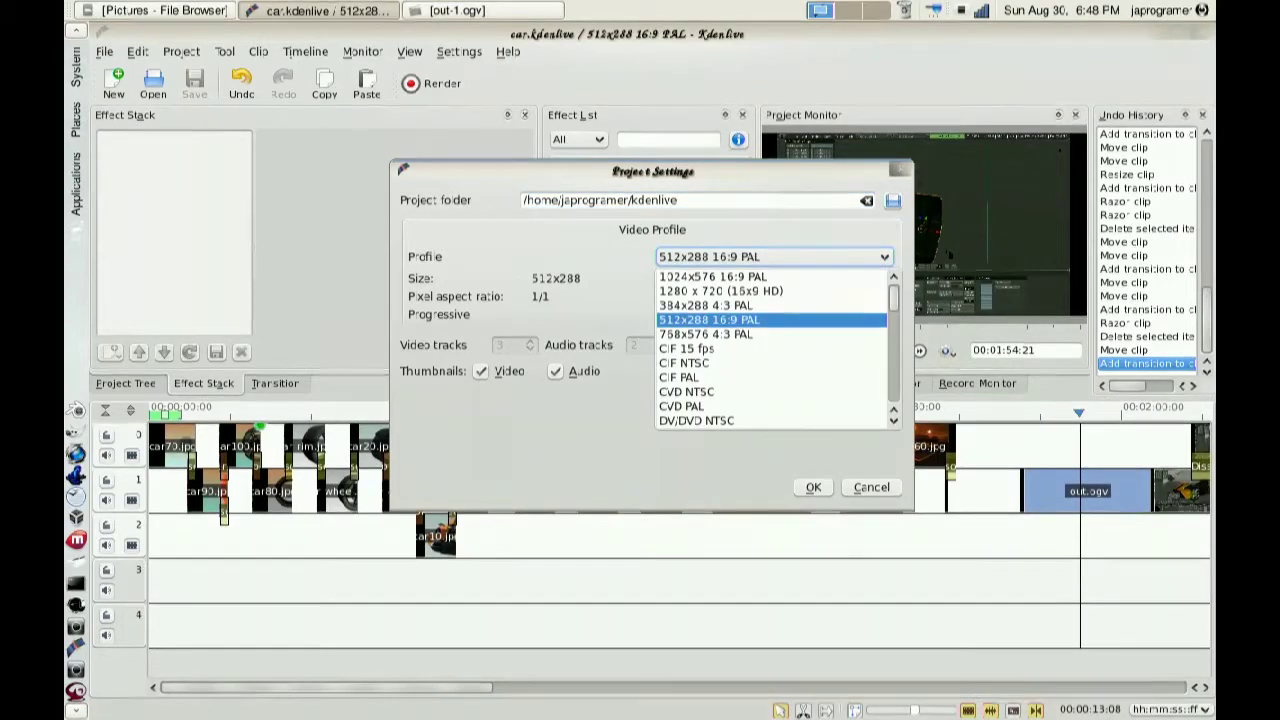
click(797, 291)
click(782, 259)
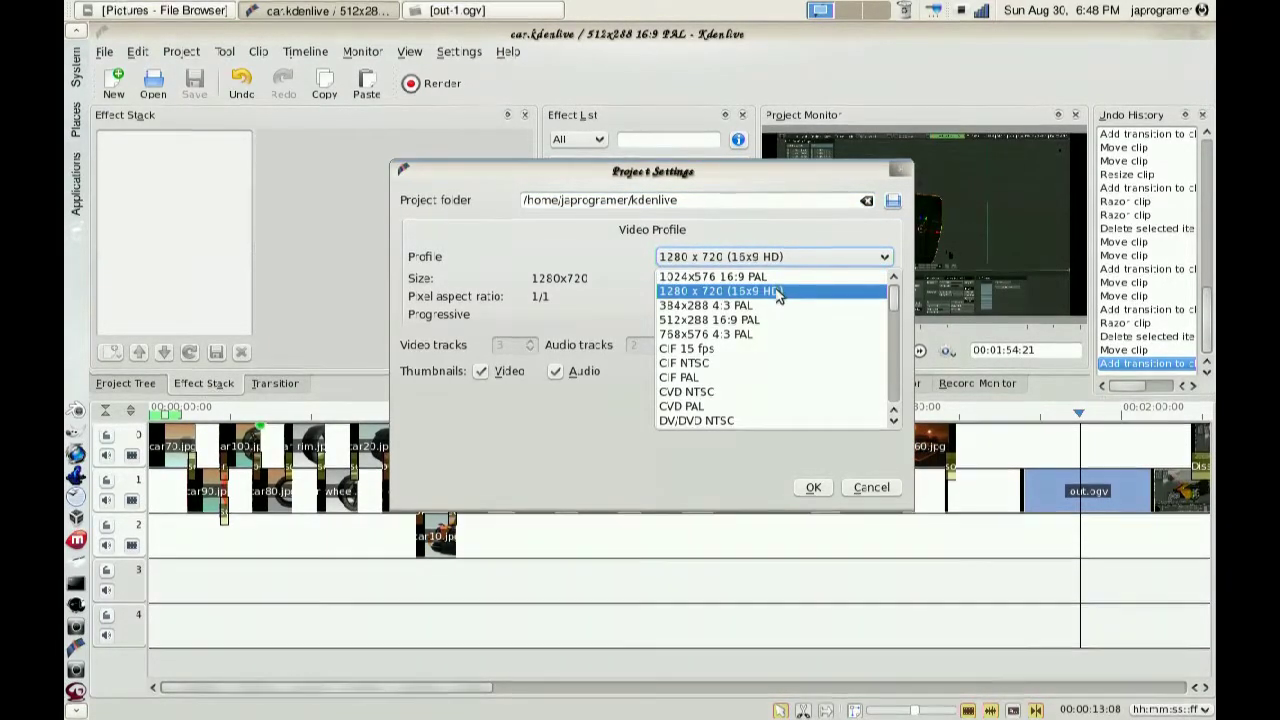
click(778, 292)
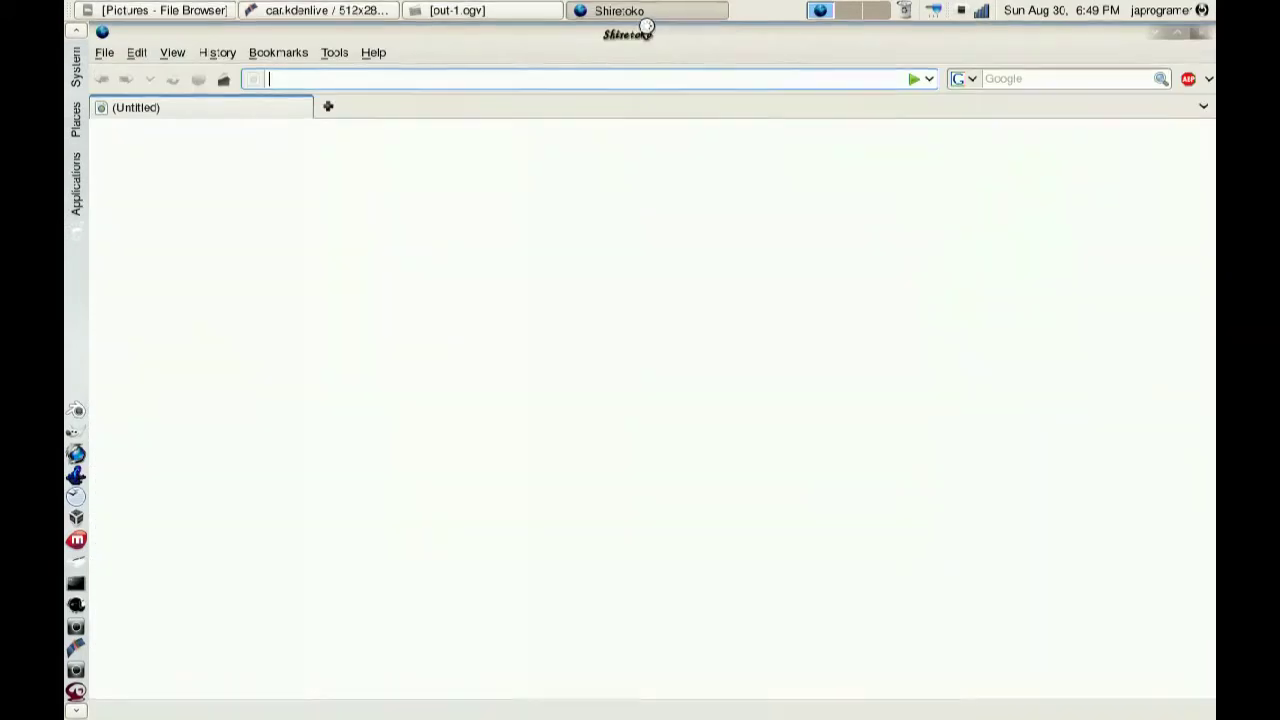
Go to youtube.com from the address bar suggestion in Shiretoko.
text(y)
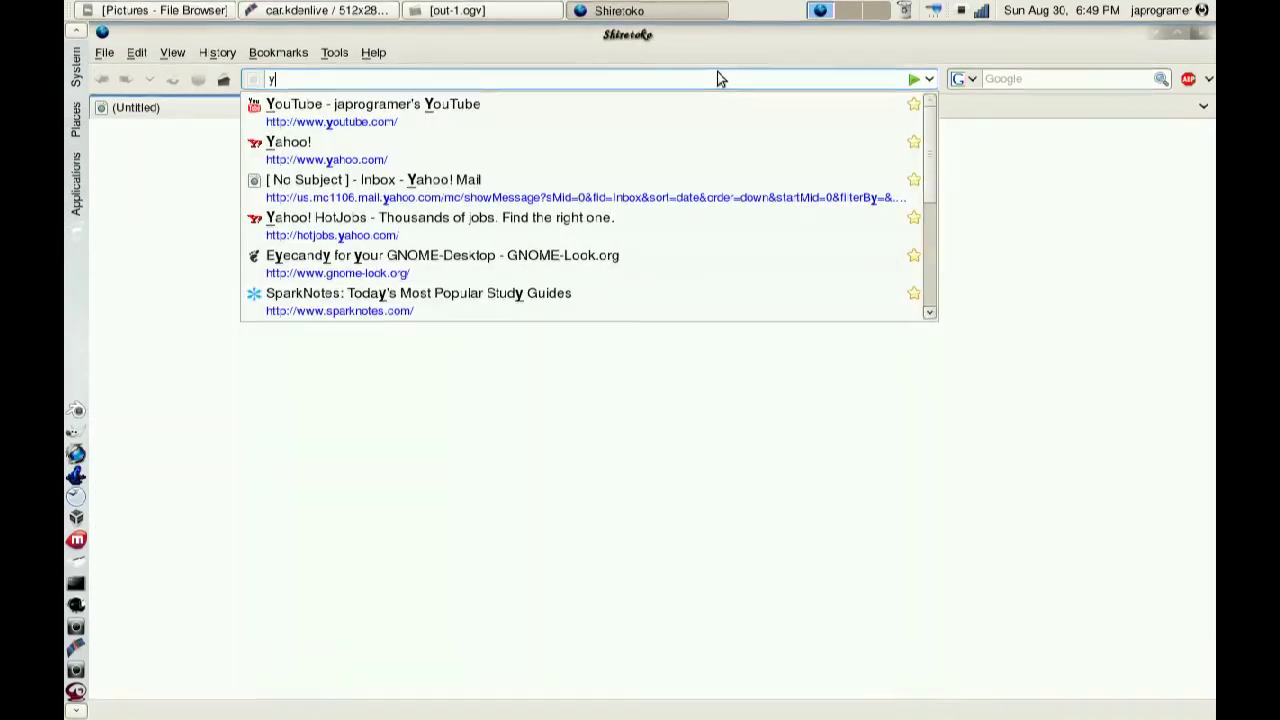
key(Down)
key(Return)
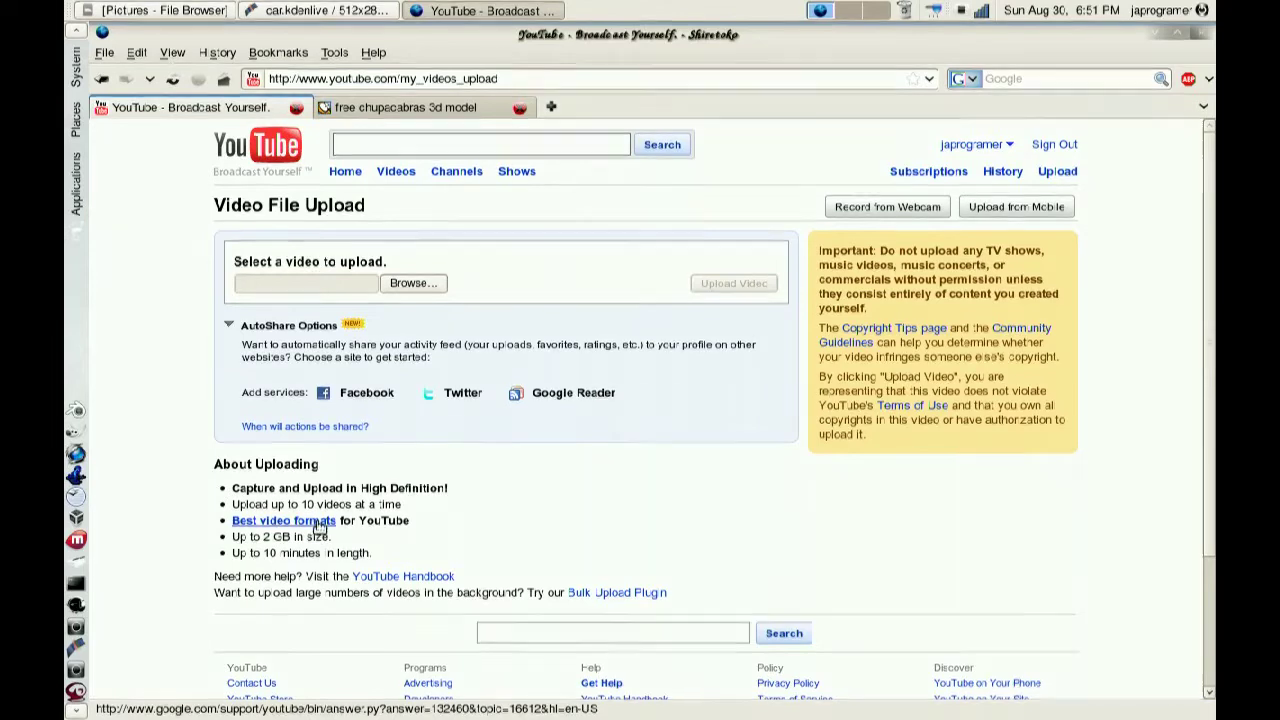
Open YouTube's 'Best video formats' help (1280 x 720 HD), close the chupacabras tab, return to Kdenlive.
click(318, 520)
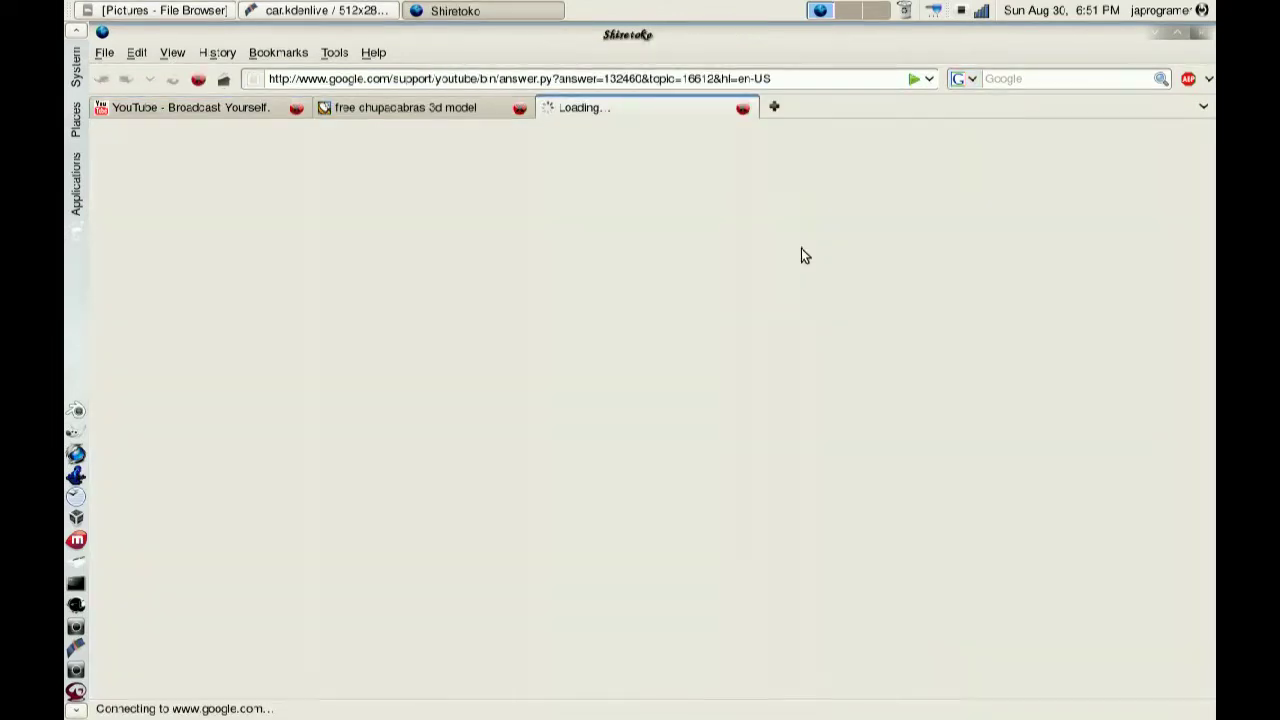
click(476, 110)
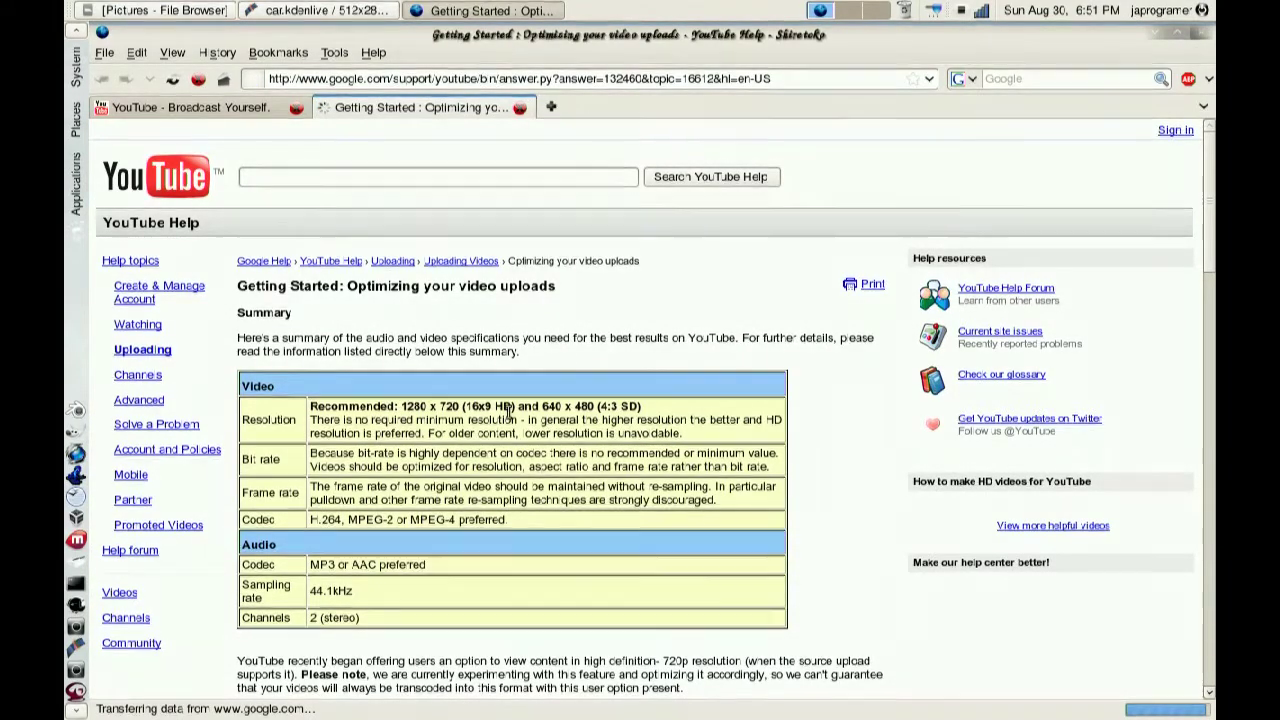
key(alt+Tab)
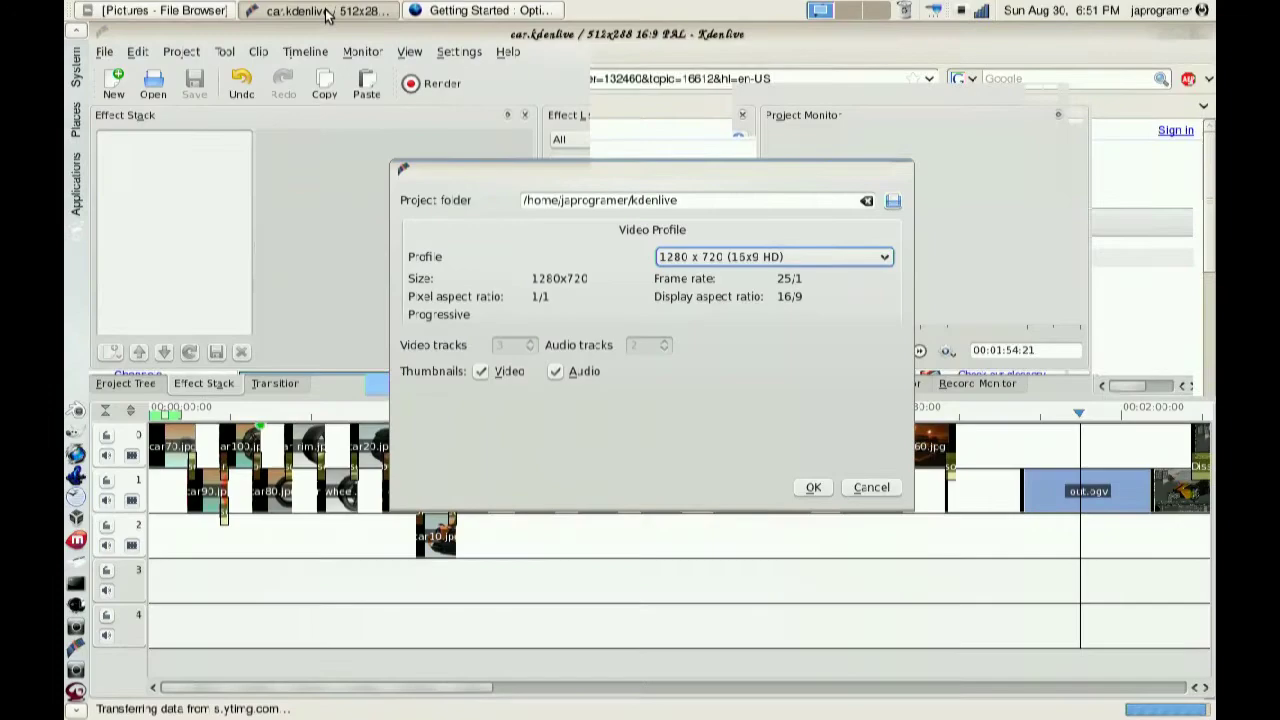
click(453, 9)
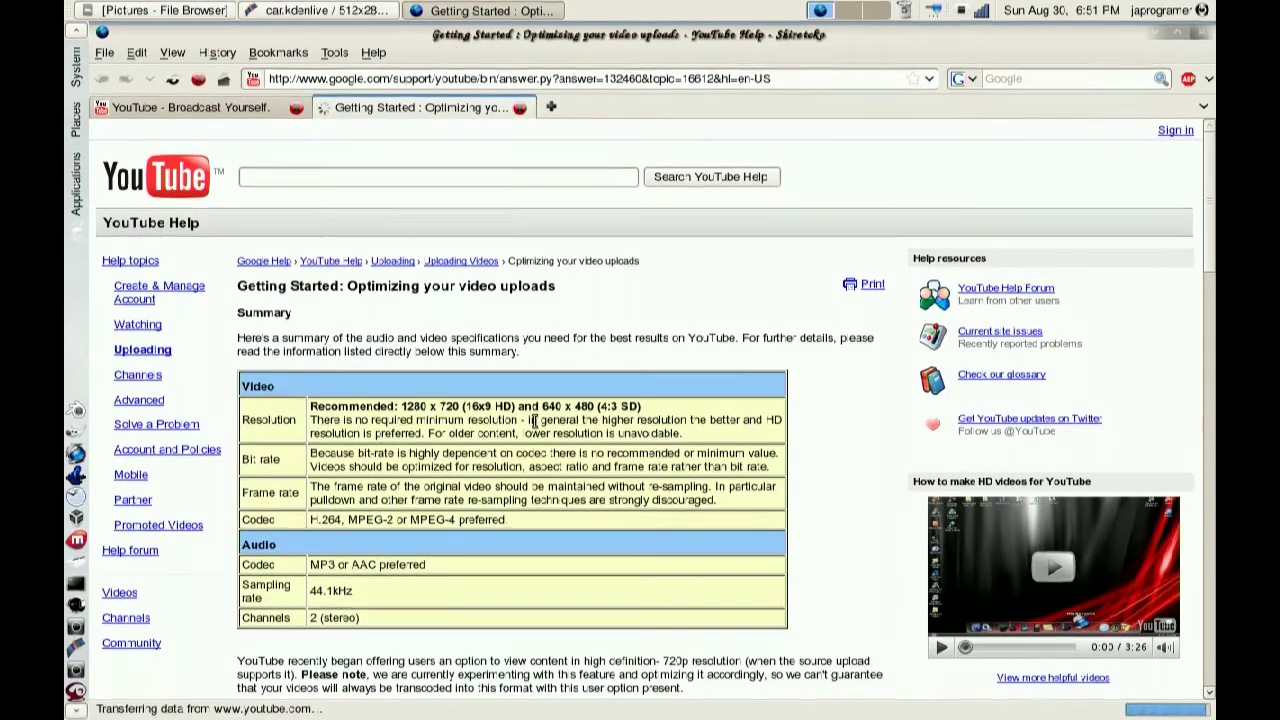
key(alt+Tab)
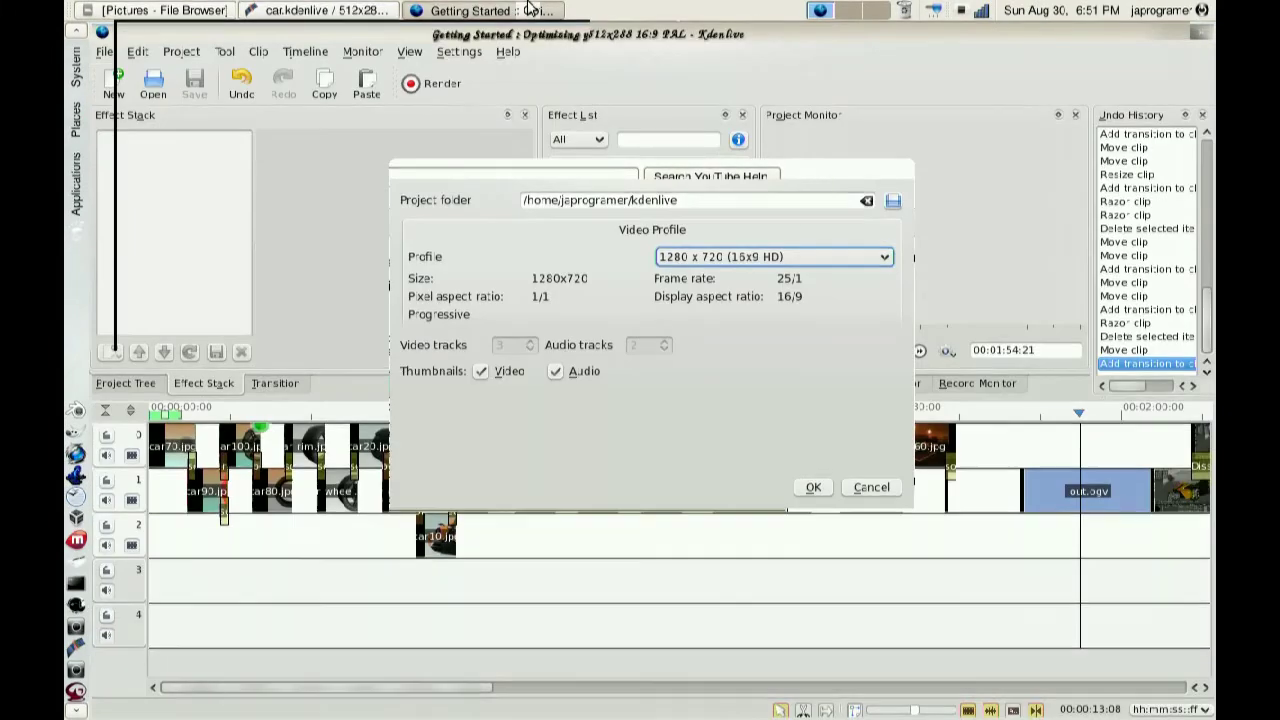